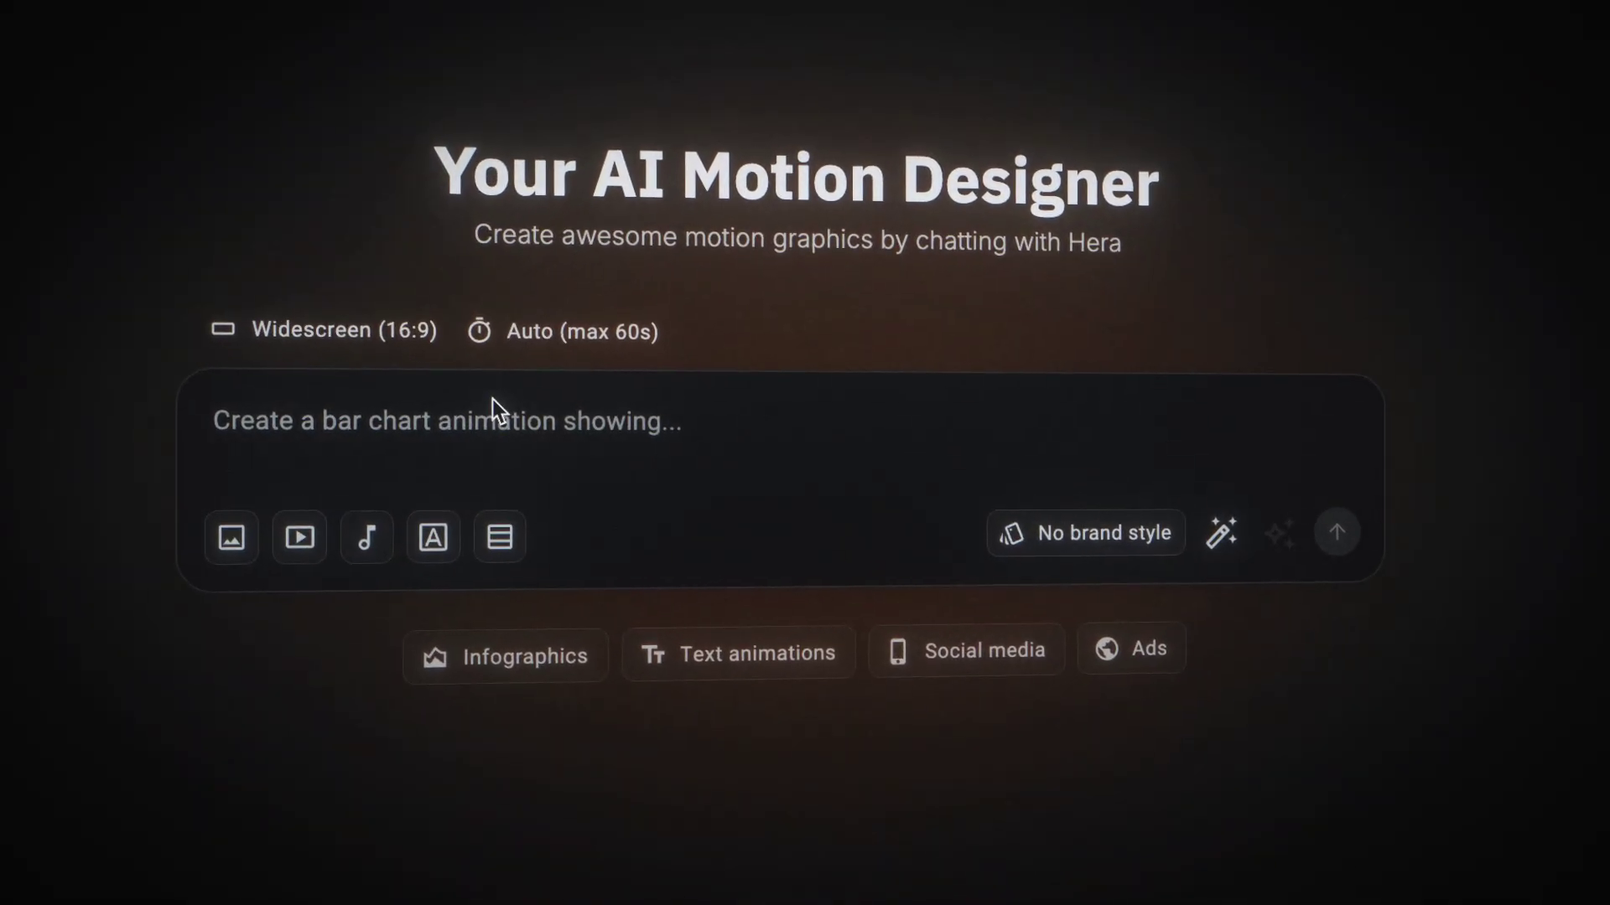
Write a map animation prompt zooming into Copenhagen and Malmö, enhance it, and send it.
{"action": "left_click", "coordinate": [463, 423]}
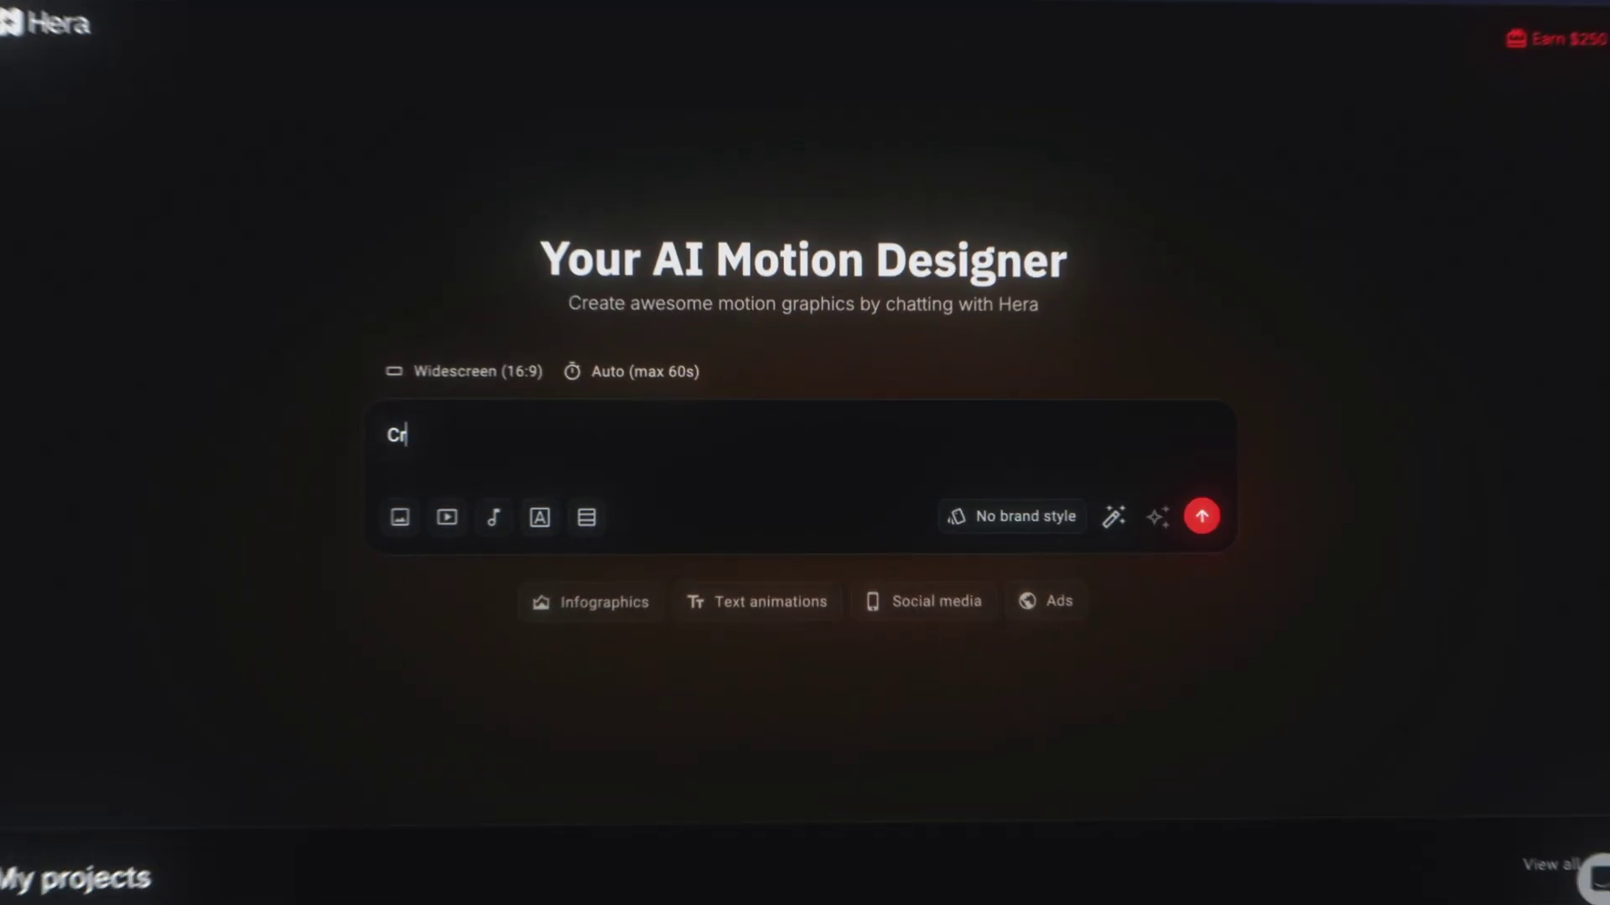
{"action": "type", "text": "eate a map animation zooming in on Copenhagen, Denmark and Malmo, Sweden. Add a text box"}
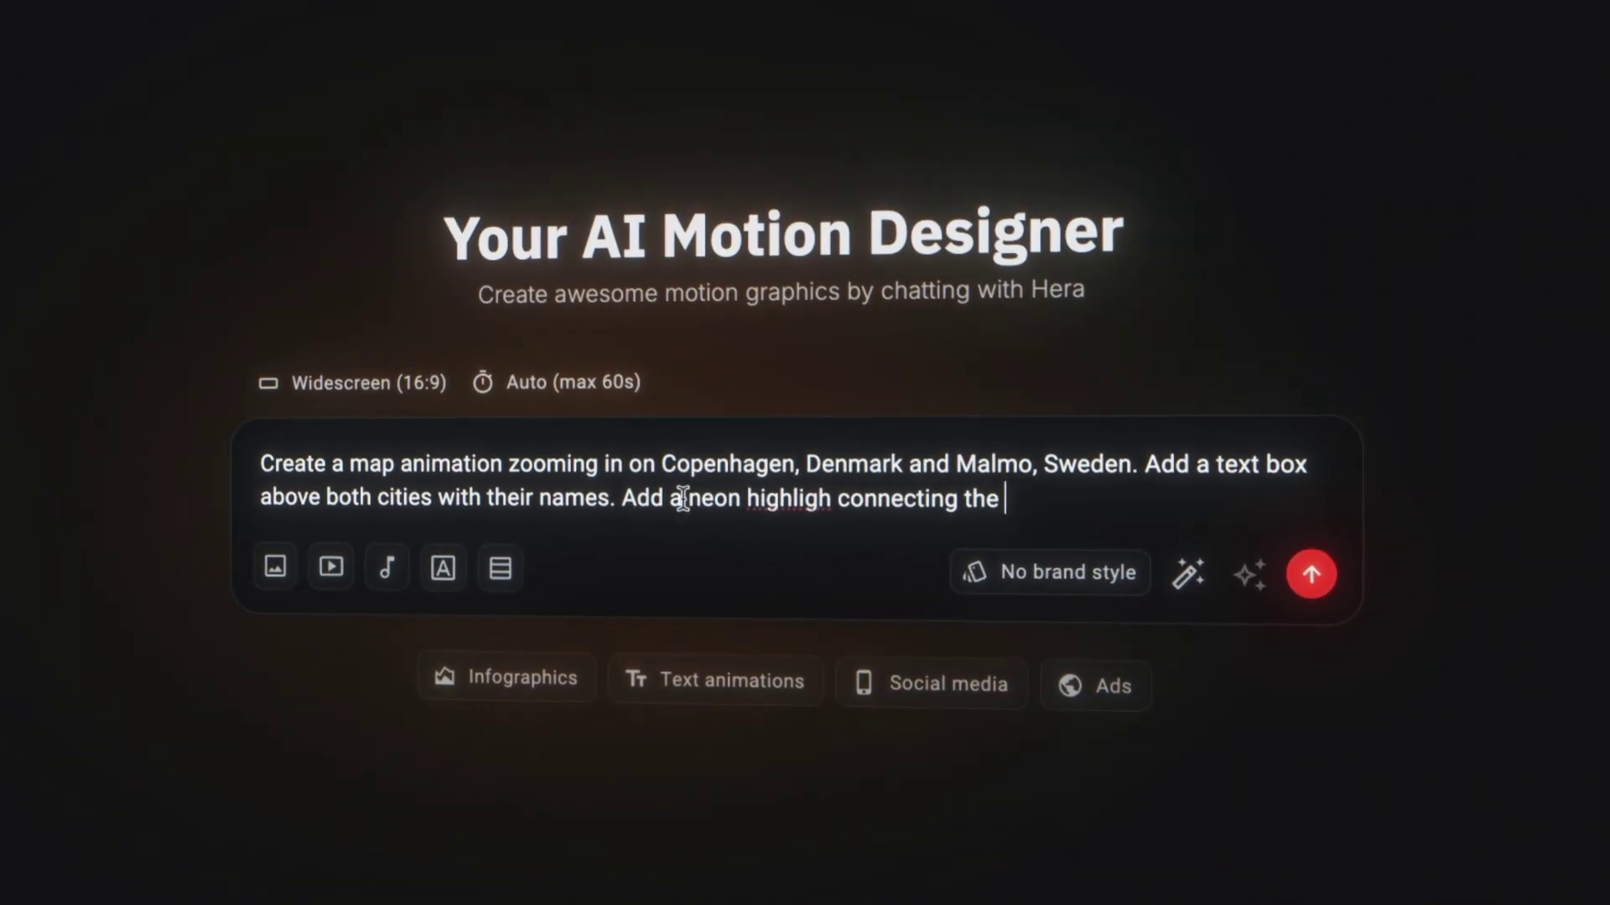
{"action": "type", "text": "t"}
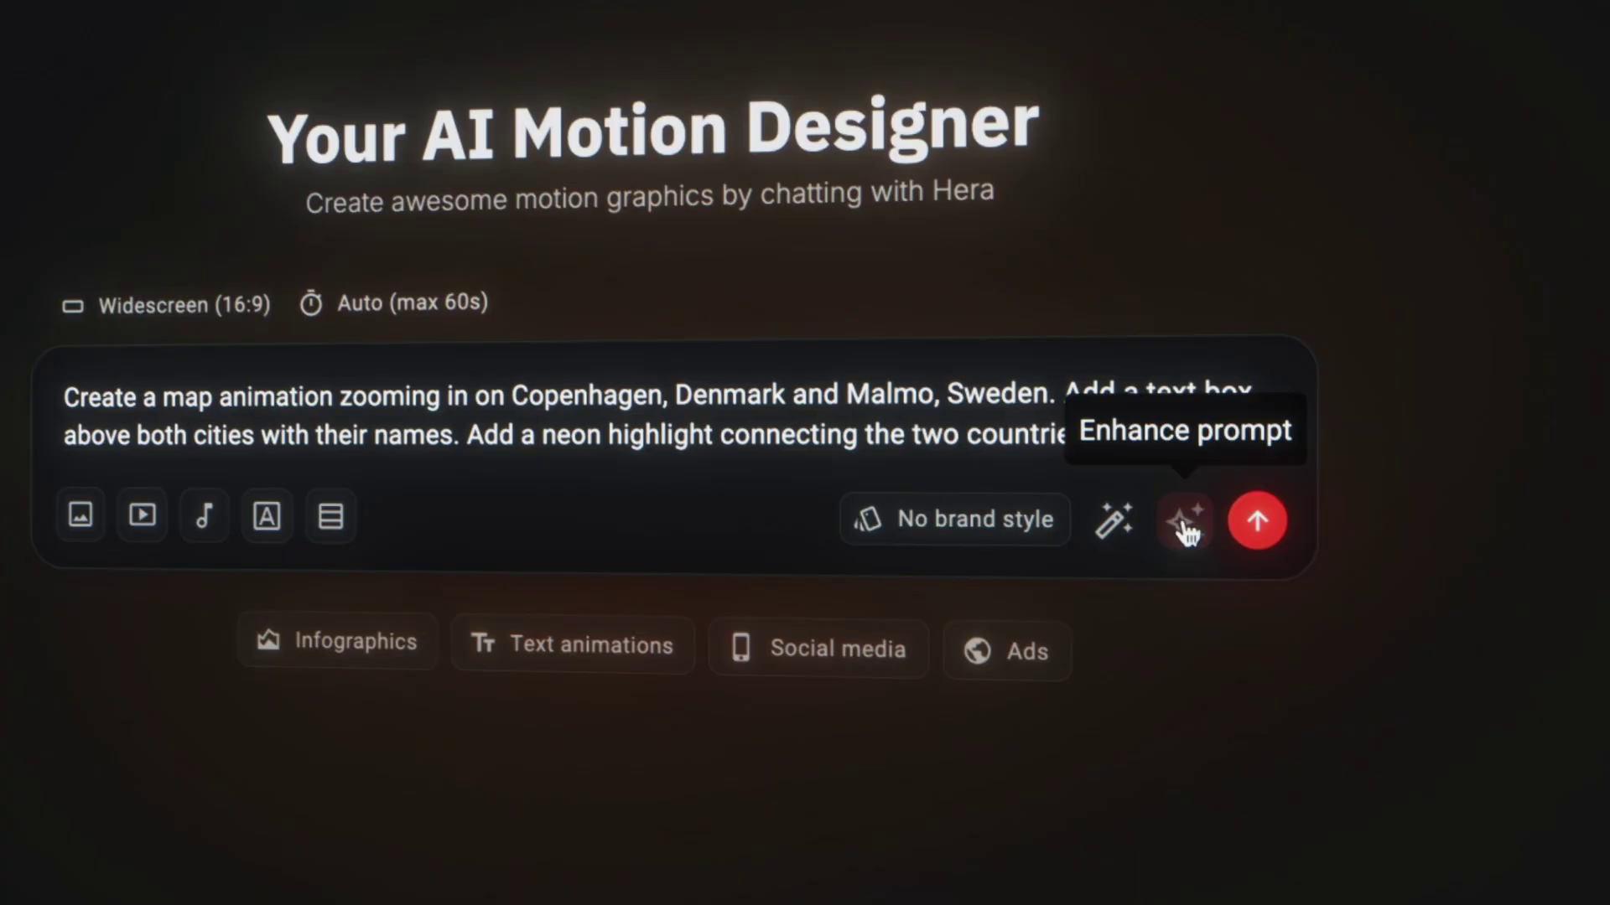
{"action": "left_click", "coordinate": [1170, 508]}
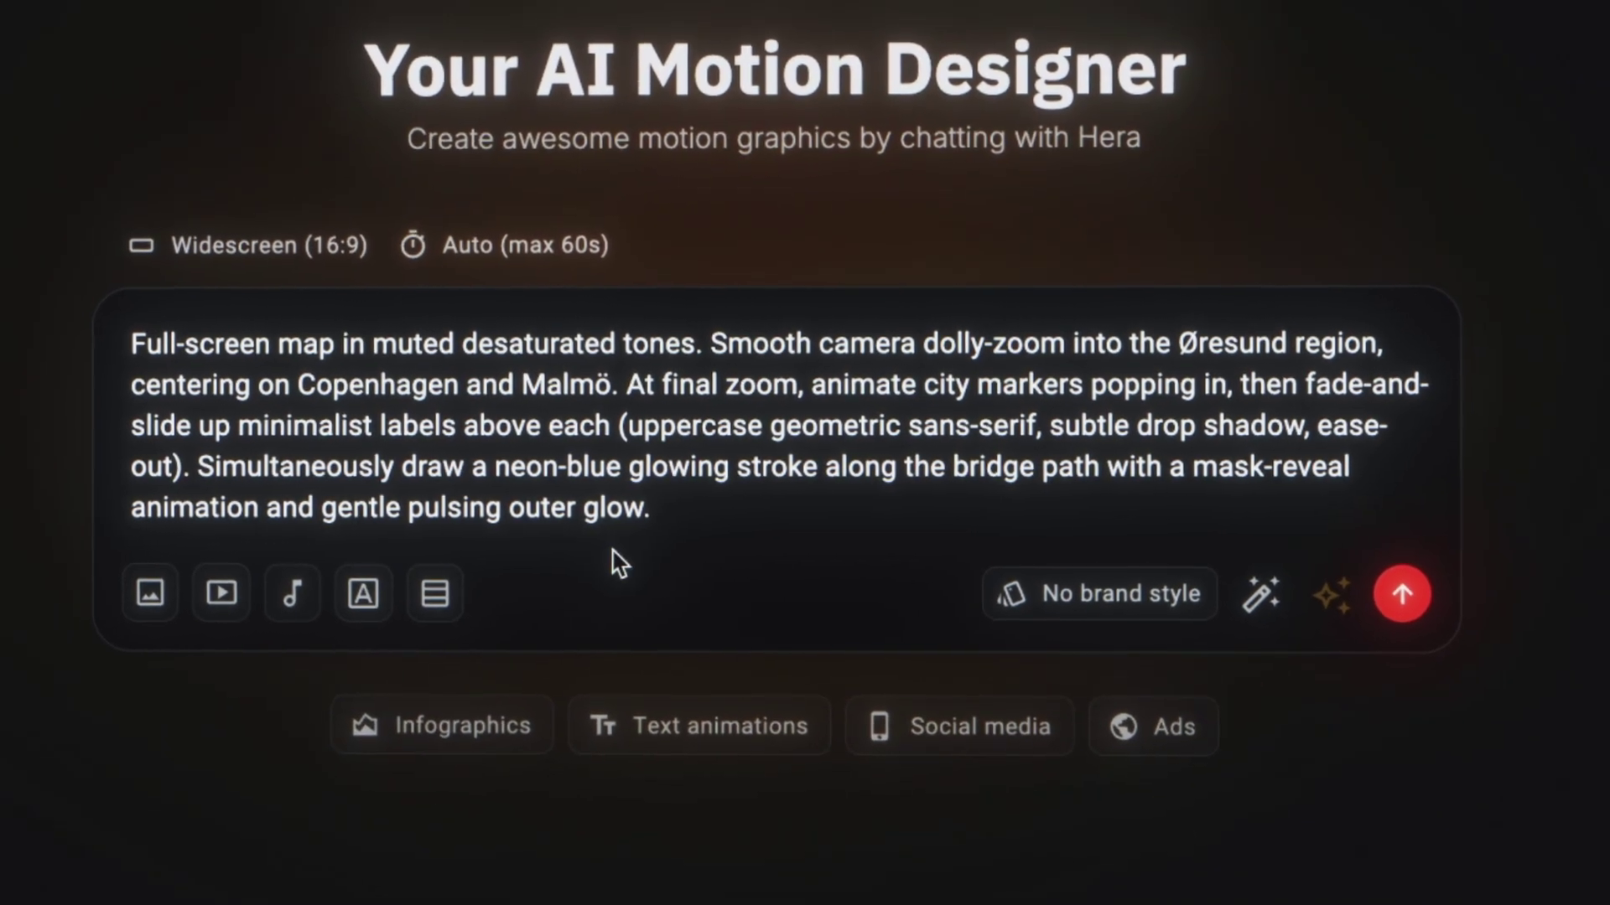
{"action": "left_click_drag", "start_coordinate": [695, 513], "coordinate": [148, 347]}
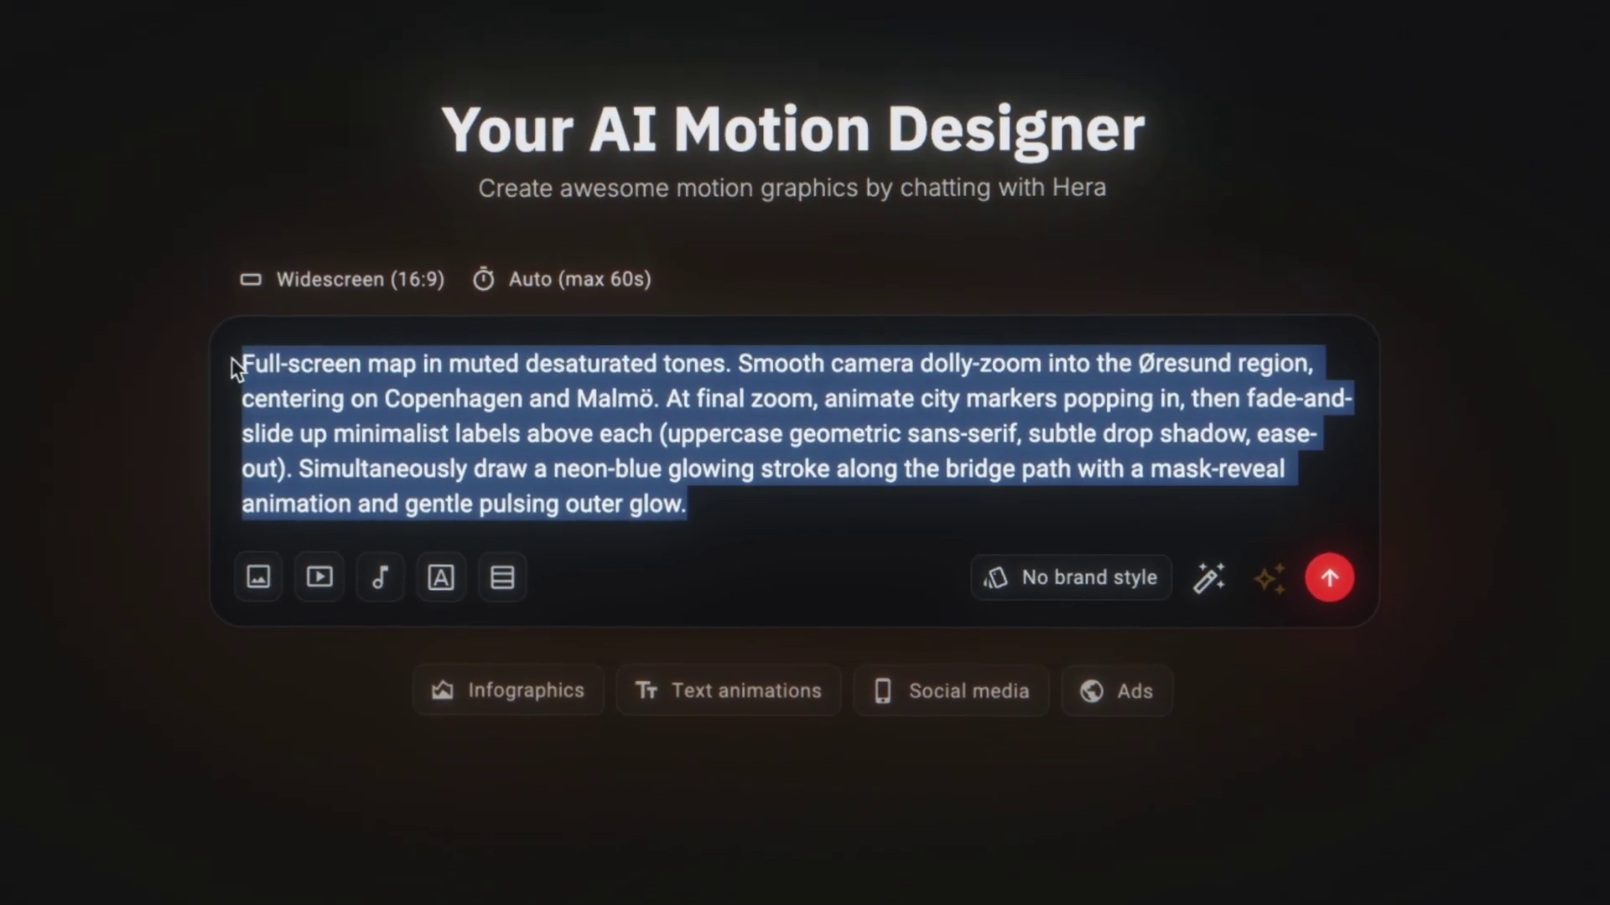
{"action": "left_click", "coordinate": [775, 489]}
{"action": "left_click", "coordinate": [1298, 571]}
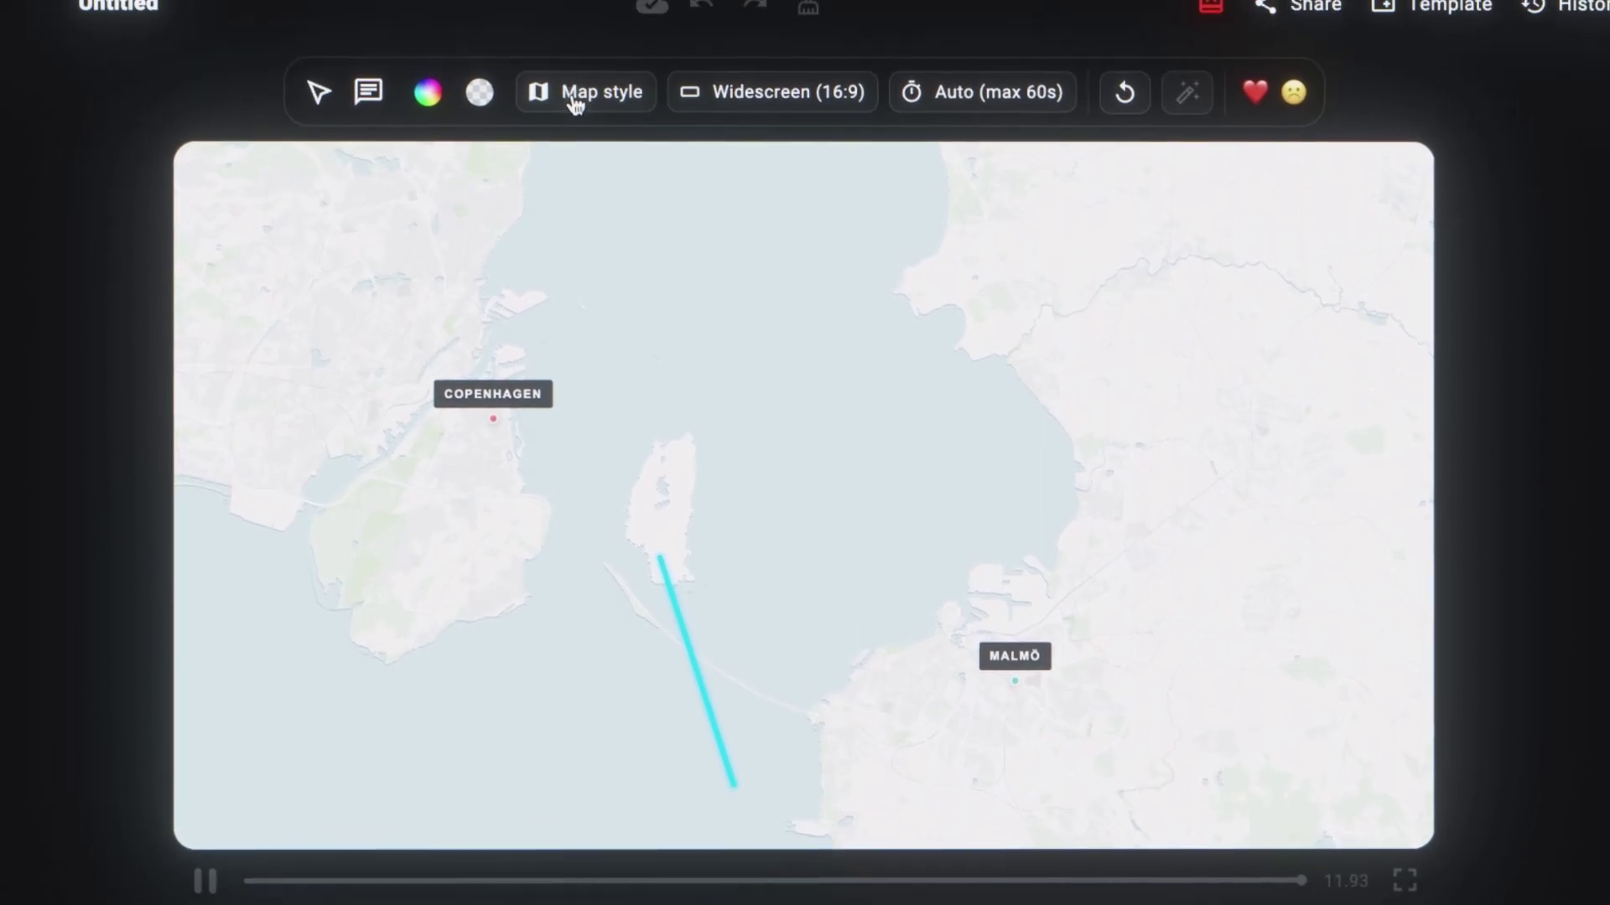
Browse the Map style list for a satellite style.
{"action": "left_click", "coordinate": [579, 48]}
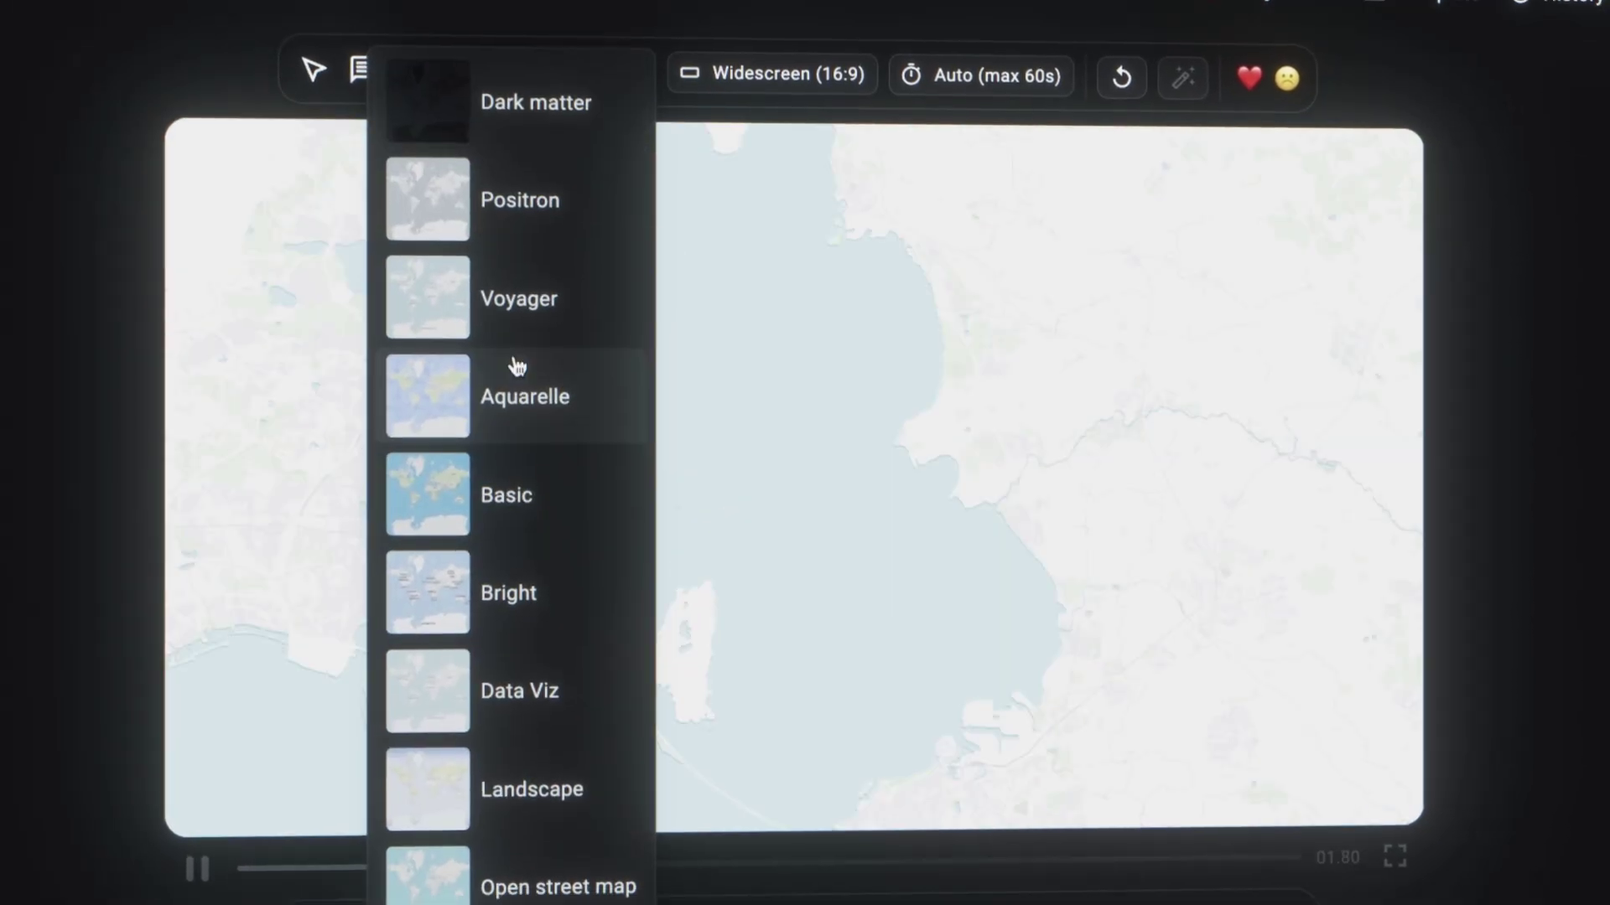
{"action": "scroll", "coordinate": [517, 366], "scroll_direction": "down", "scroll_amount": 2}
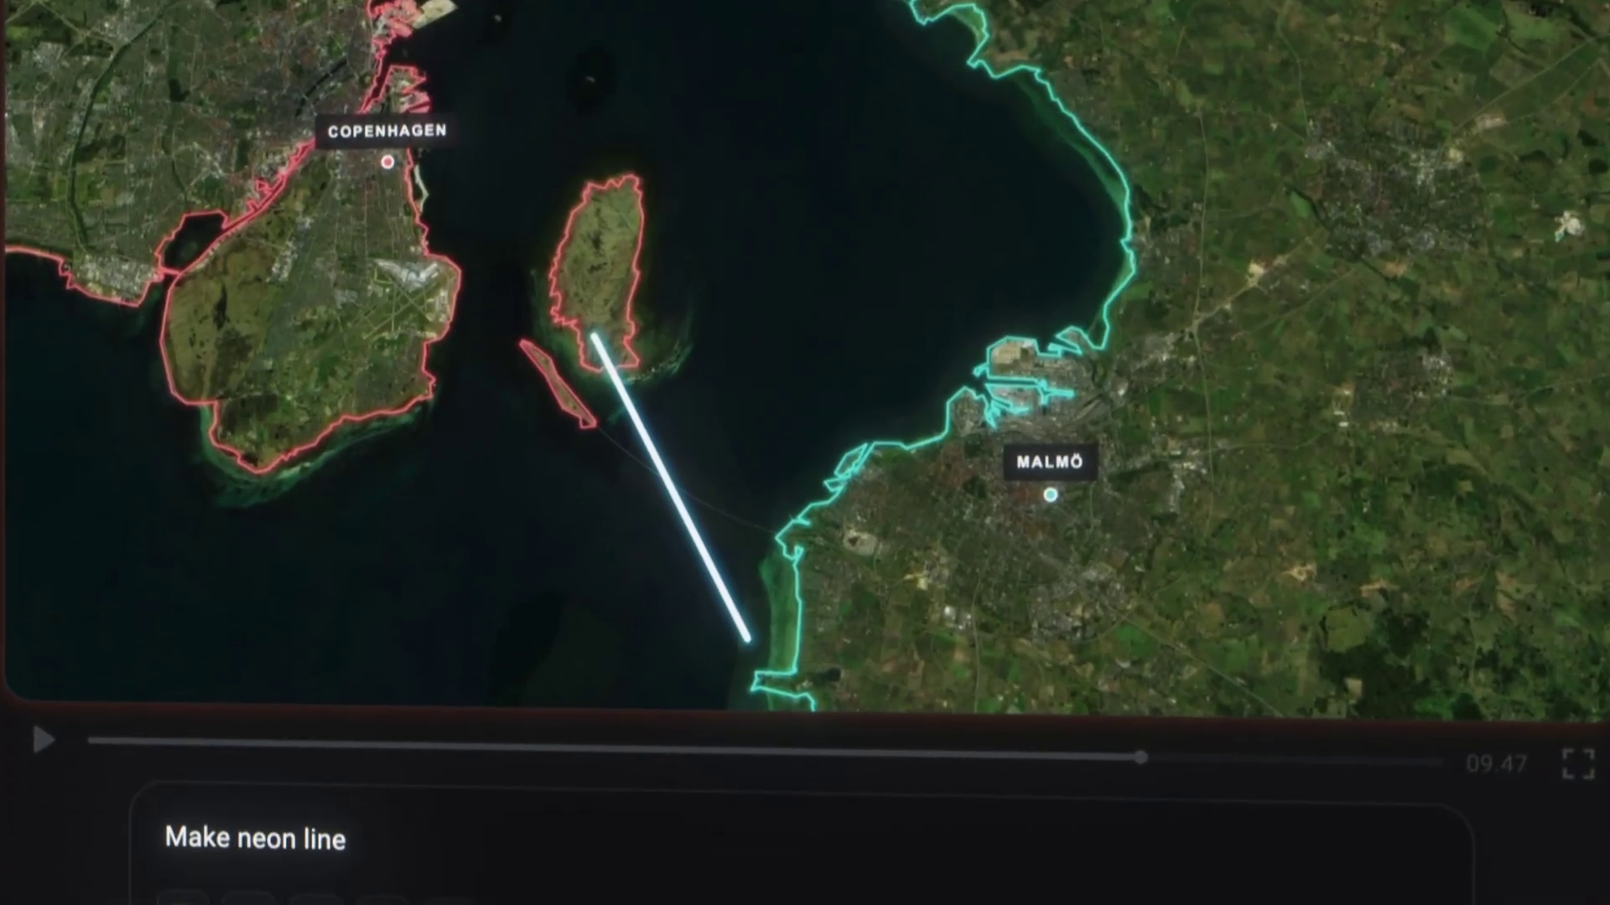
Request 'Make neon line go from Copenhagen to Malmo' to regenerate the animation.
{"action": "type", "text": "go from Copenhagen to "}
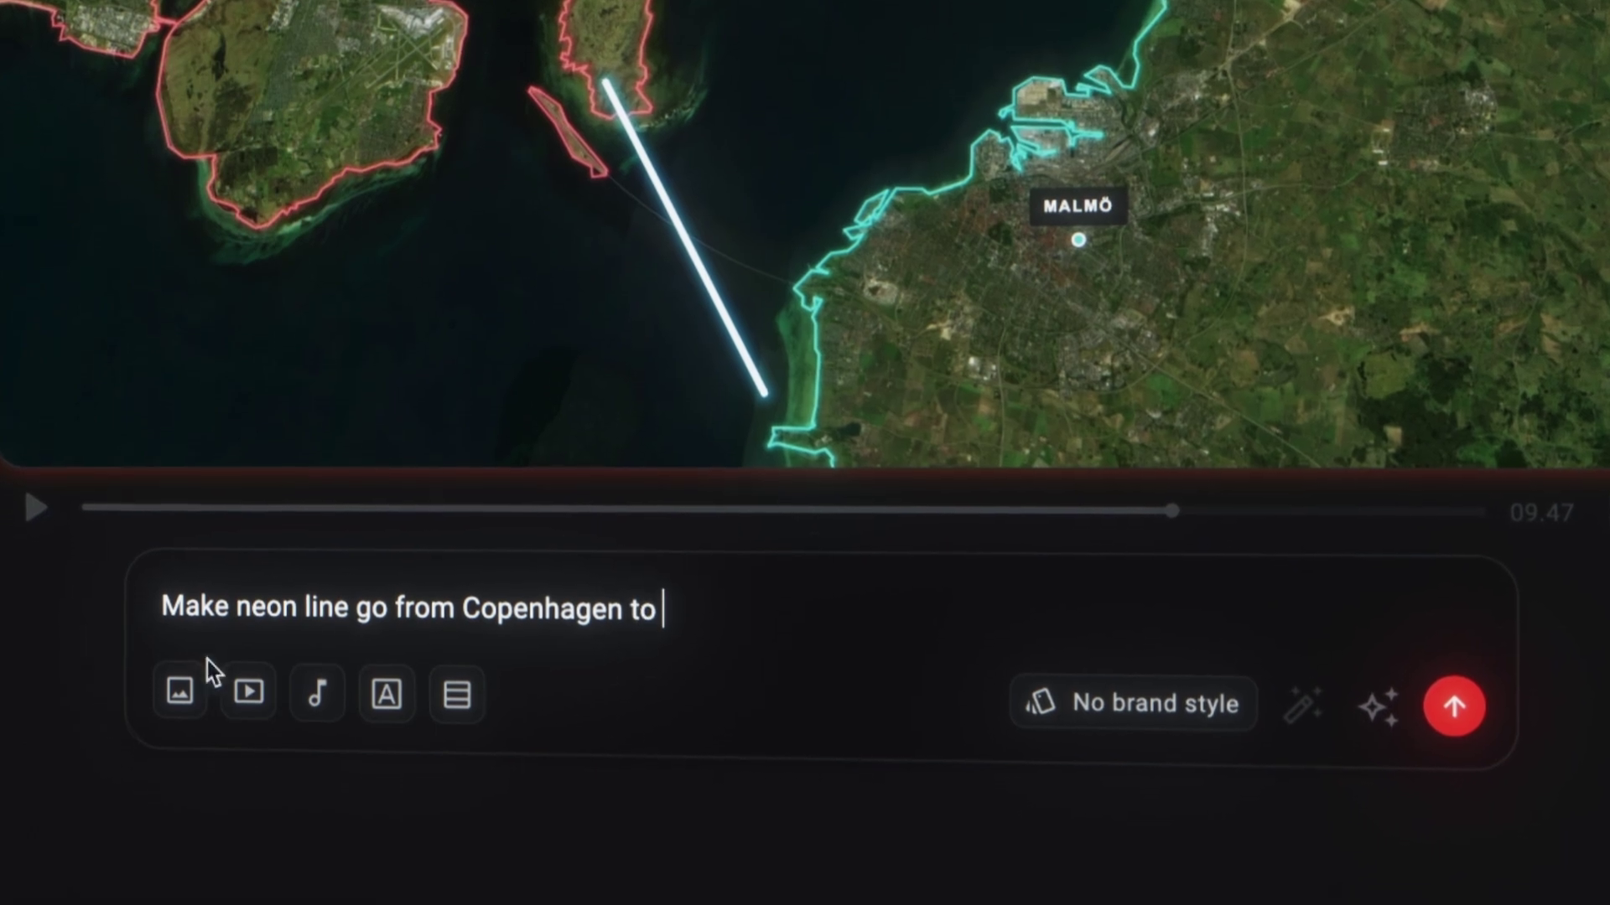
{"action": "type", "text": "Malmo"}
{"action": "key", "text": "Return"}
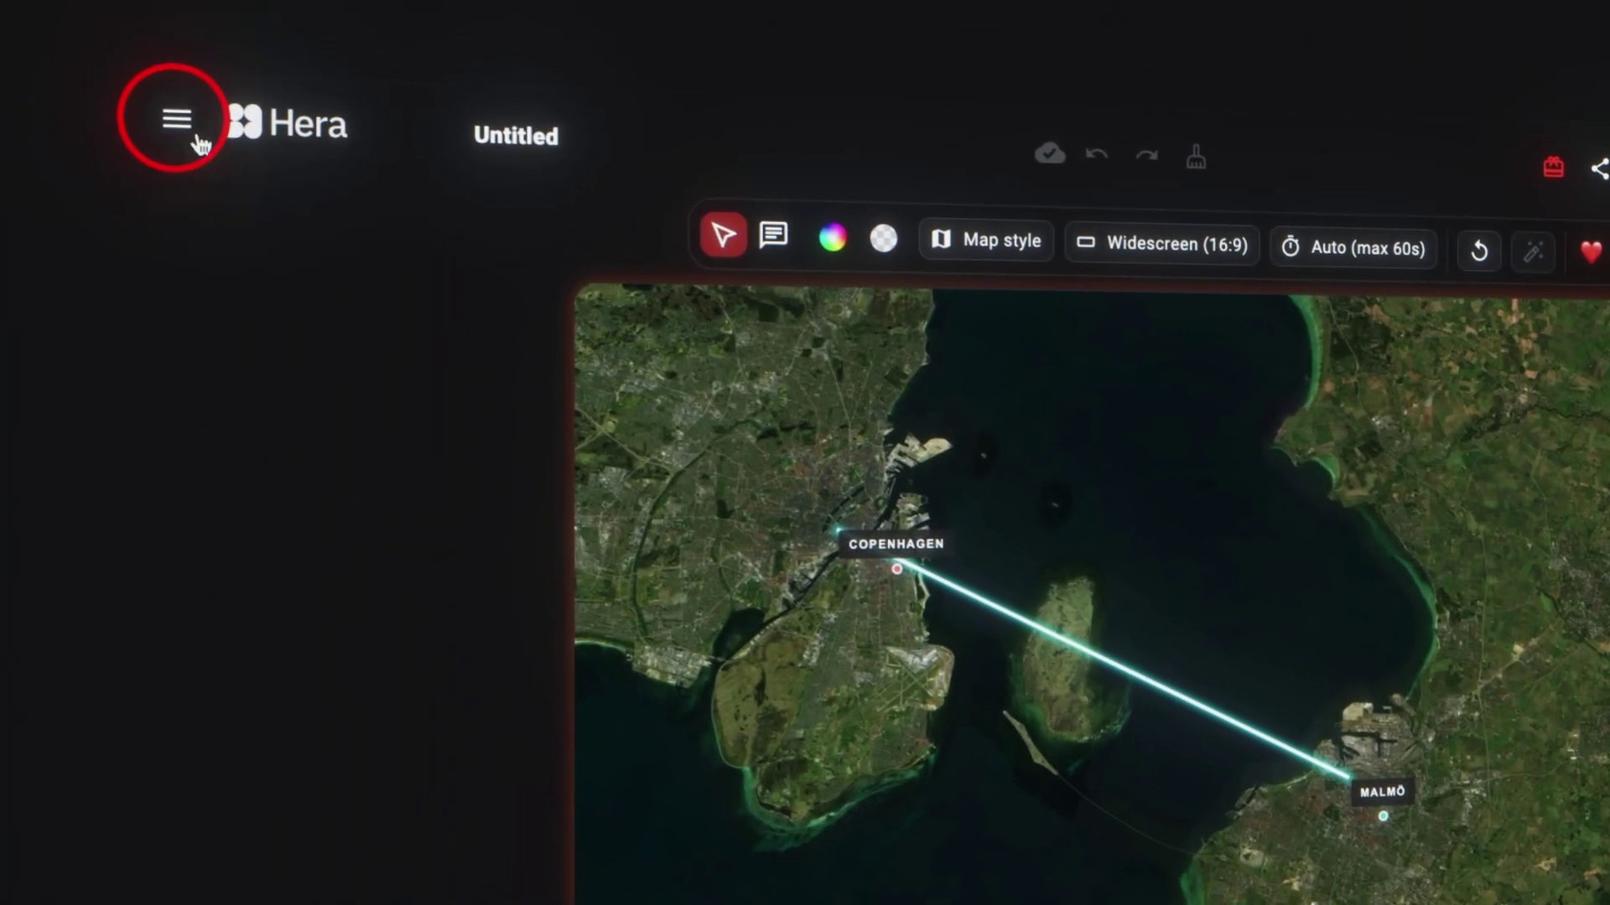
Open the 'Map with Statistic Overlay - Documentary' template from the Maps templates.
{"action": "left_click", "coordinate": [306, 130]}
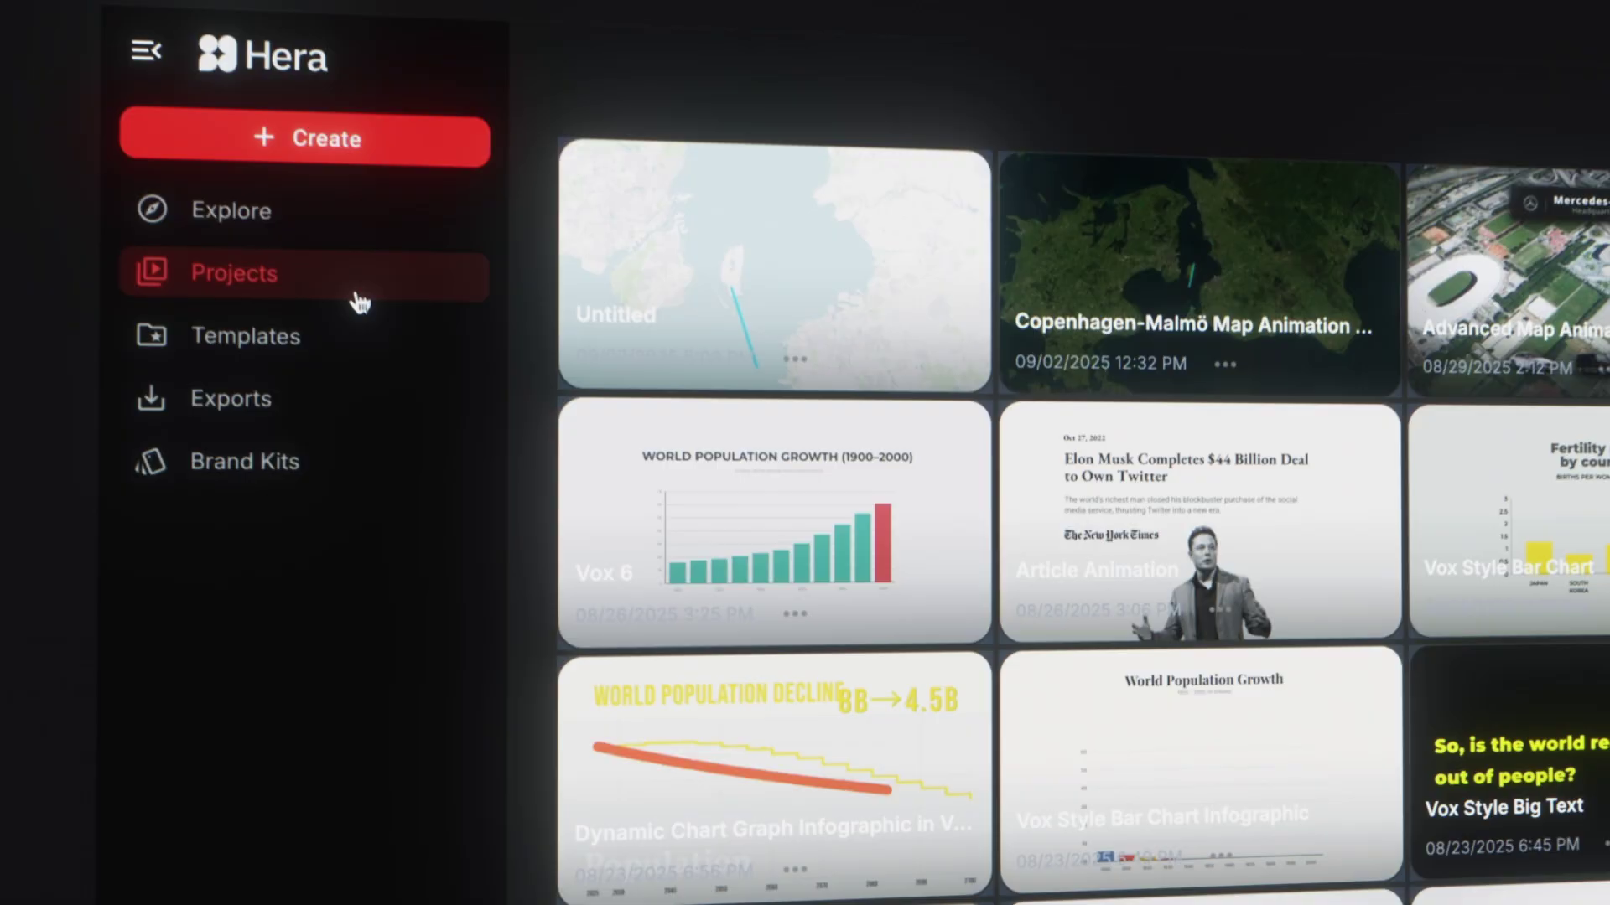
{"action": "left_click", "coordinate": [225, 293]}
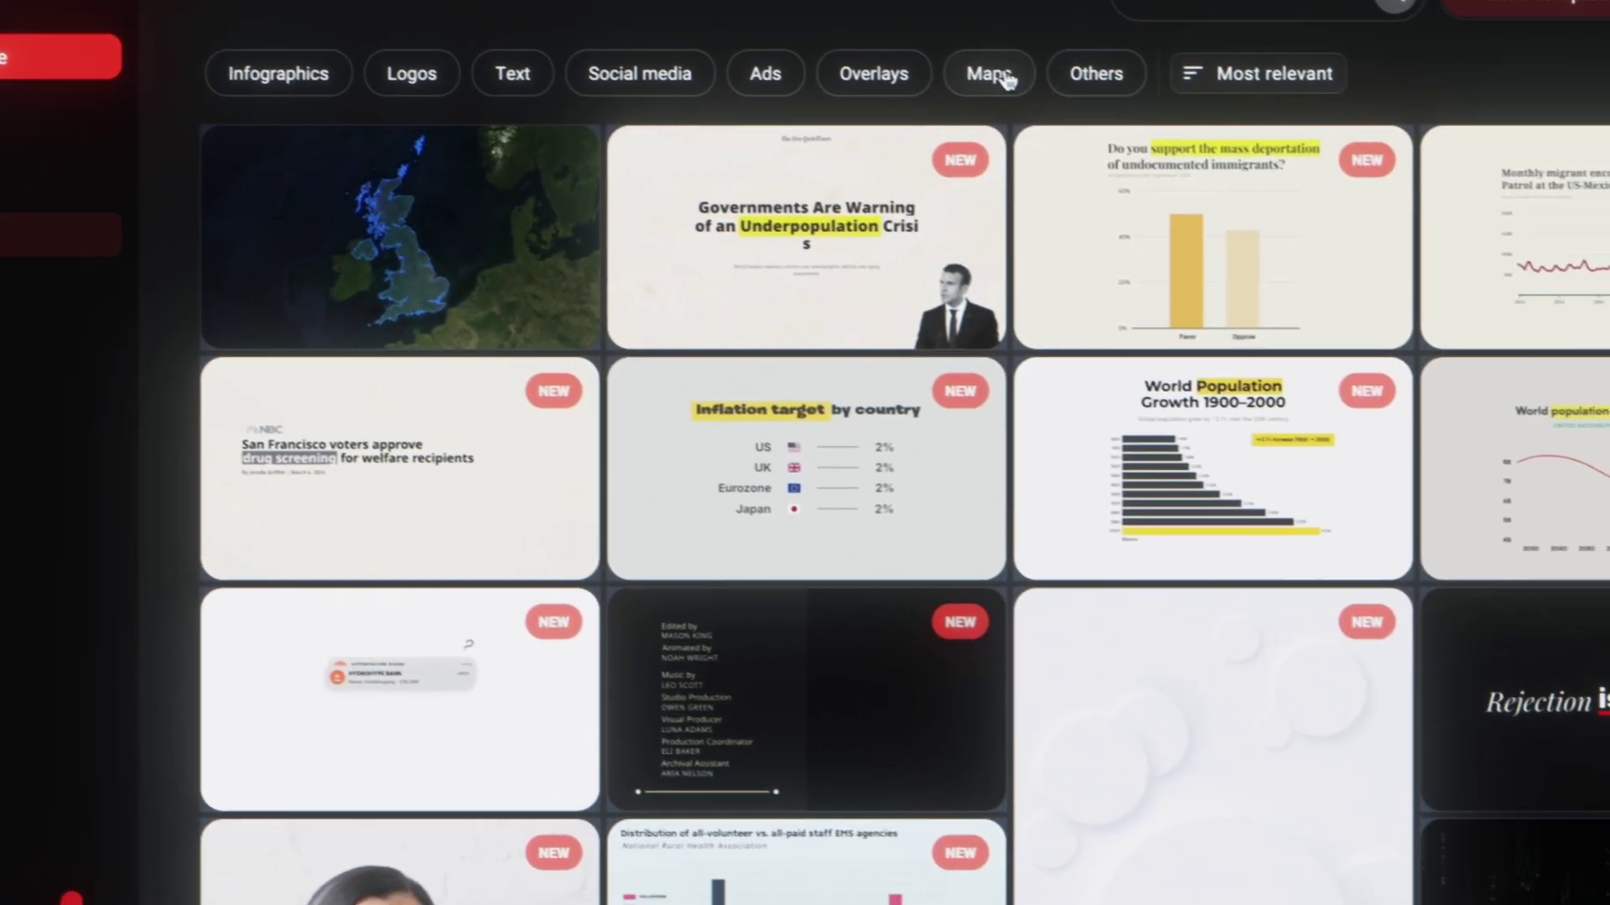
{"action": "left_click", "coordinate": [1069, 90]}
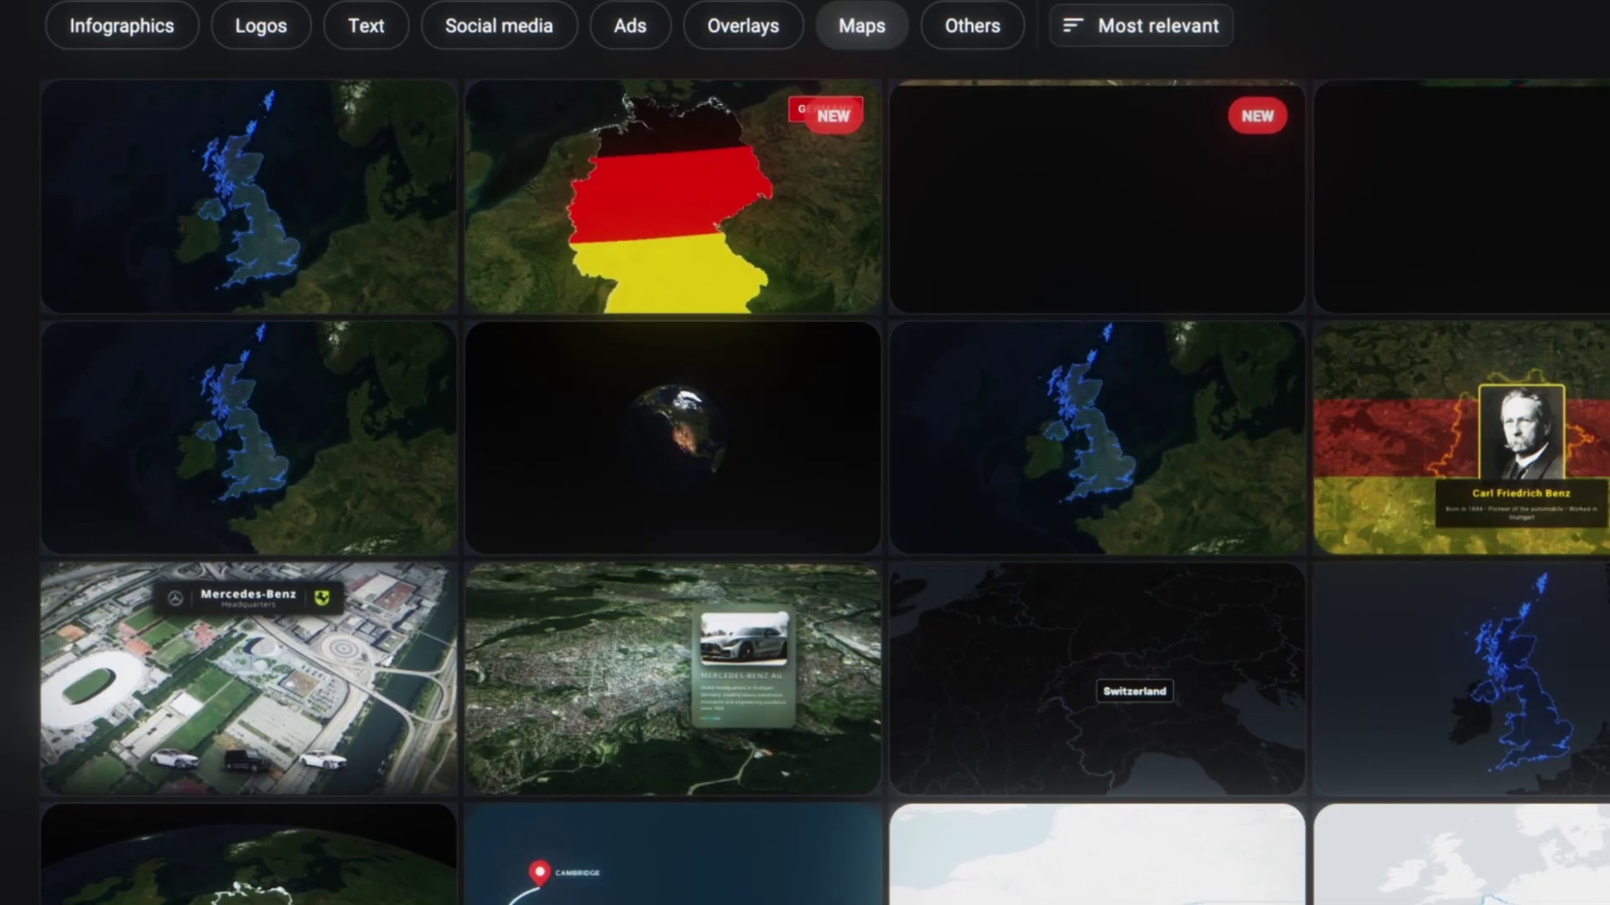
{"action": "scroll", "coordinate": [1048, 809], "scroll_direction": "down", "scroll_amount": 3}
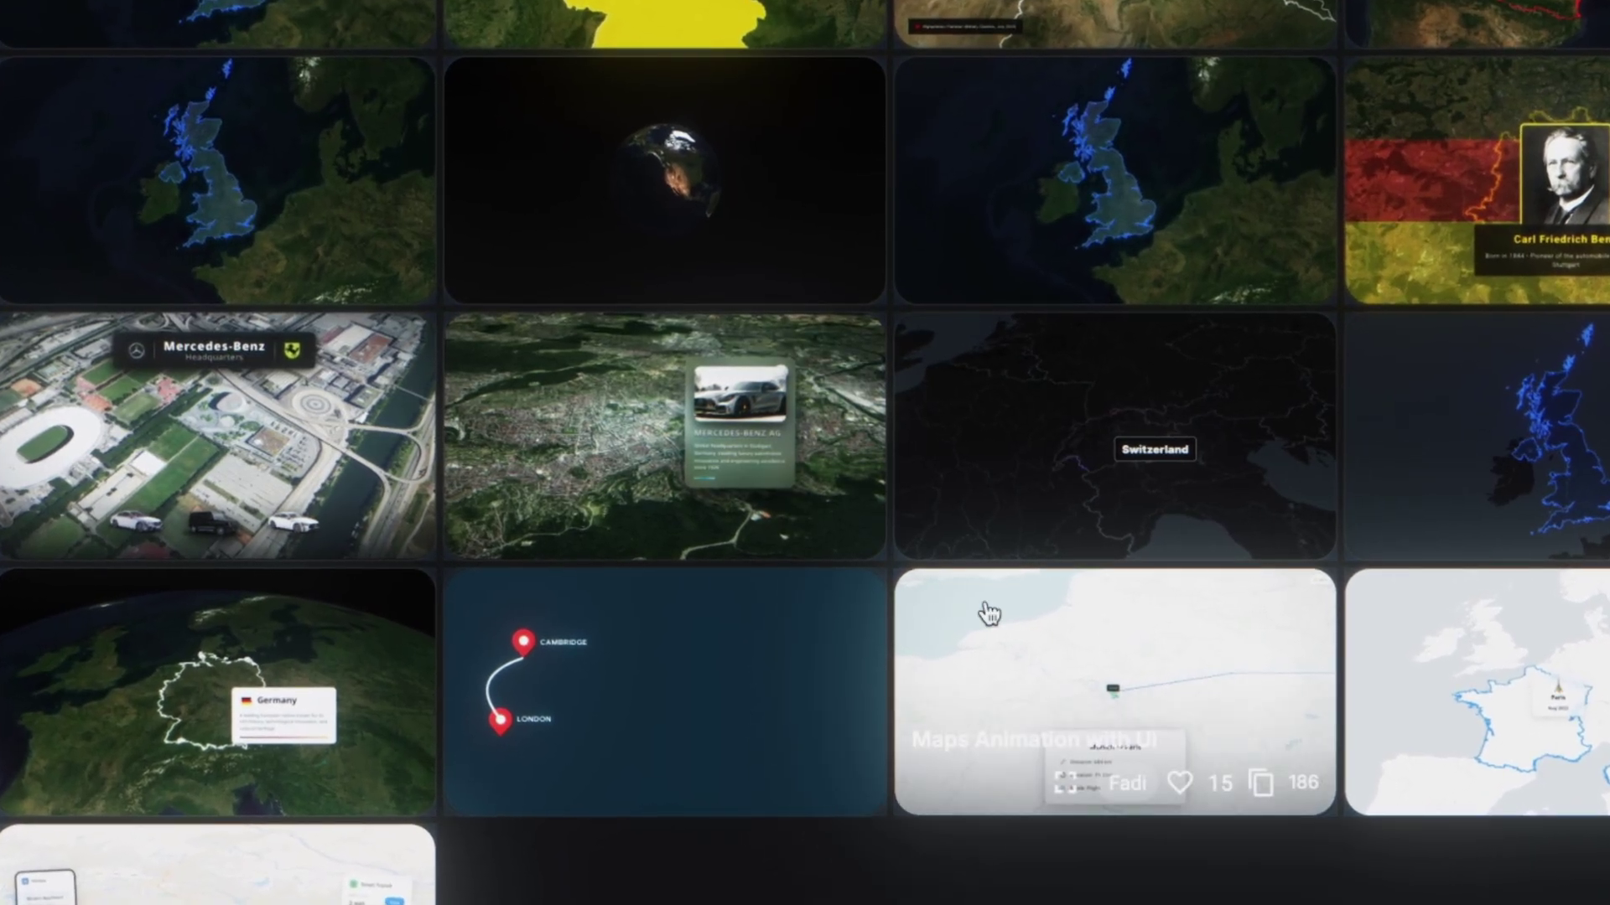
{"action": "scroll", "coordinate": [989, 587], "scroll_direction": "up", "scroll_amount": 3}
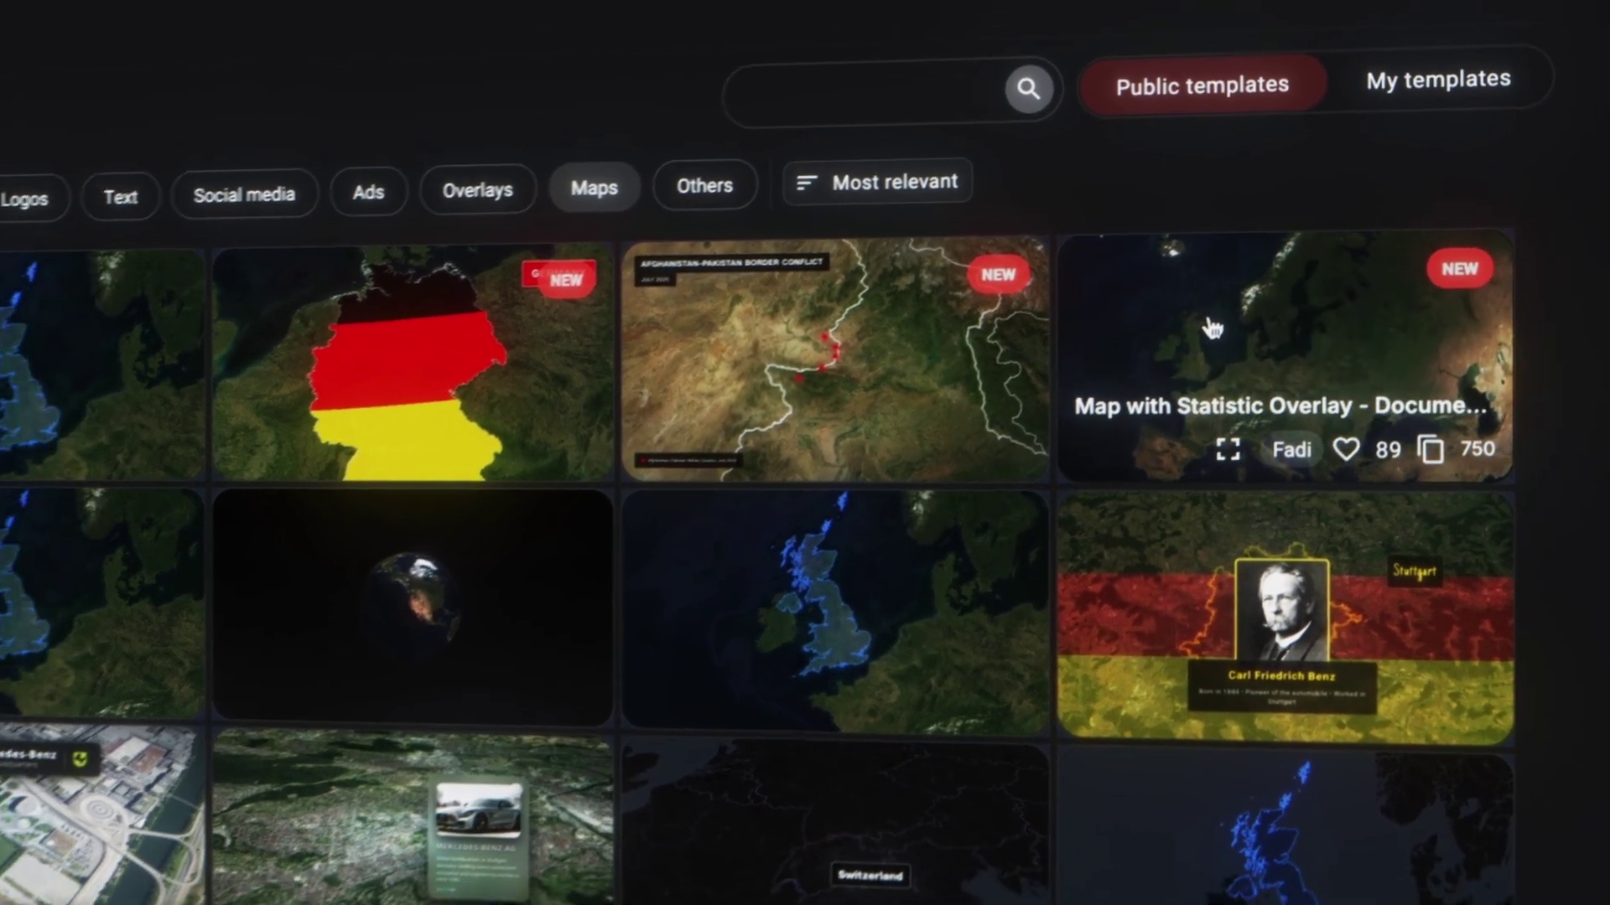
{"action": "left_click", "coordinate": [1212, 327]}
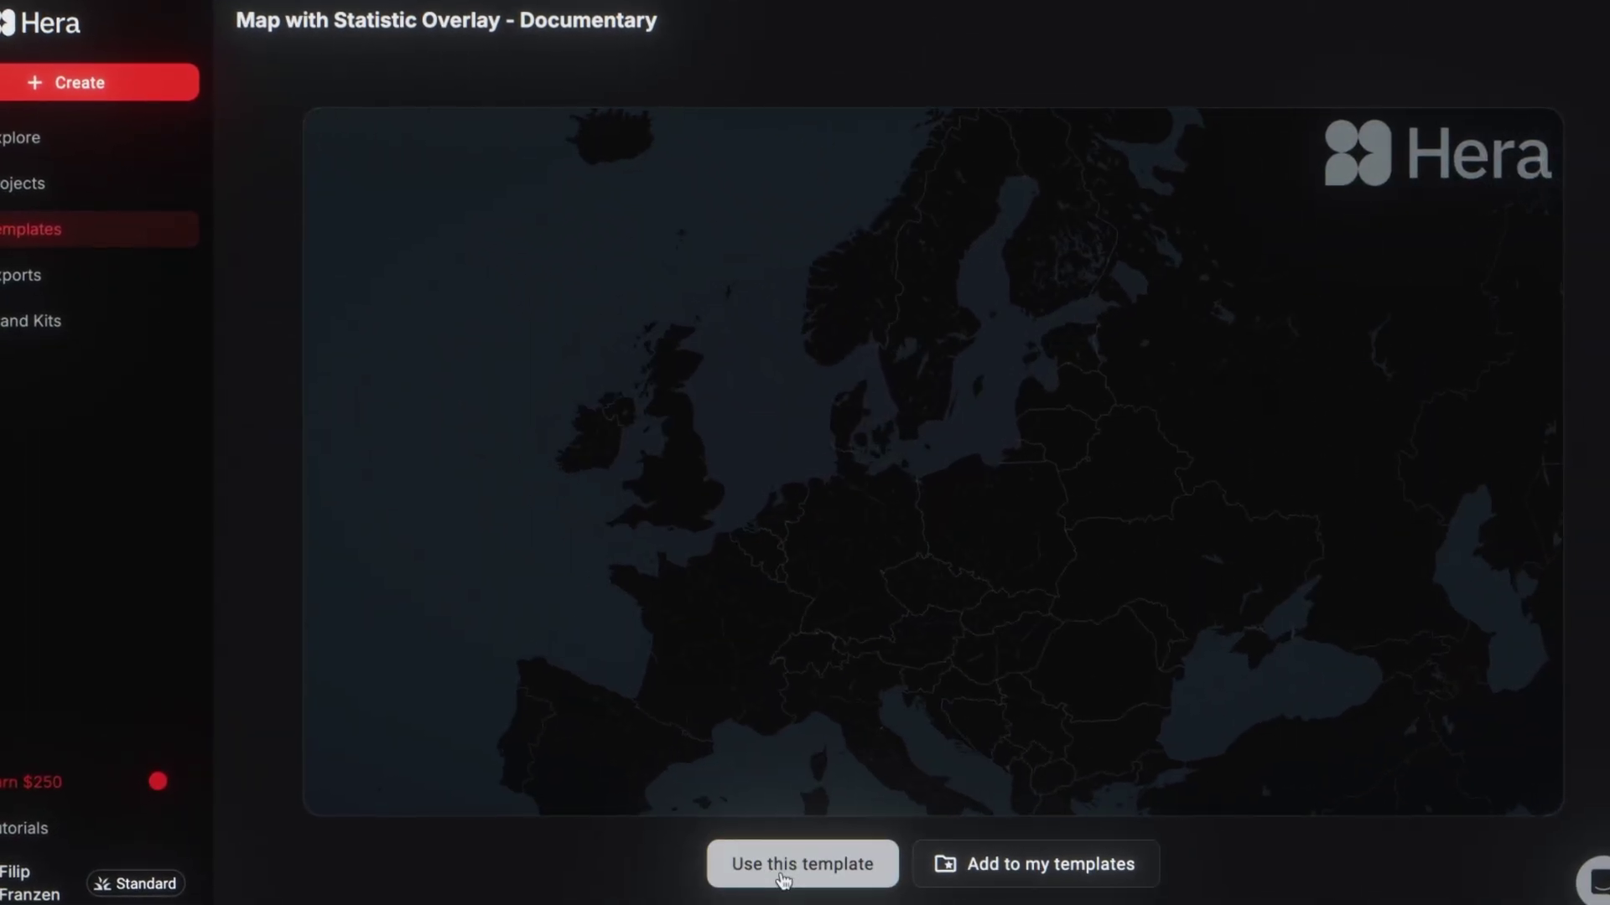
Use the 'Map with Statistic Overlay - Documentary' template for a new project.
{"action": "left_click", "coordinate": [783, 888]}
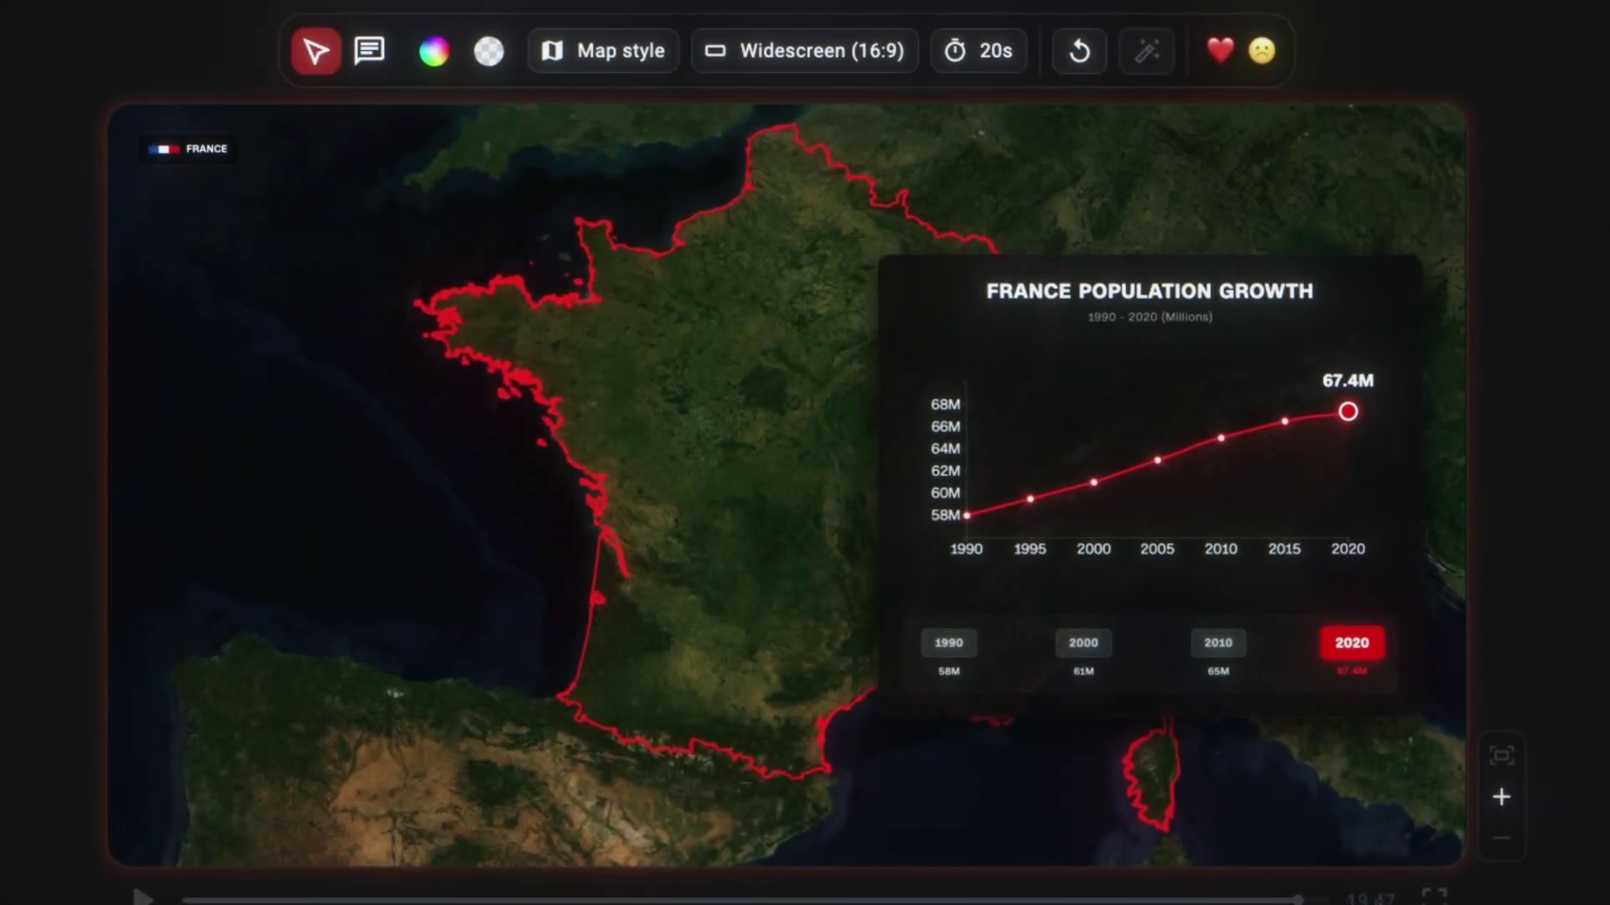
Write a prompt zooming on North Carolina, South Carolina and Georgia, then enhance it.
{"action": "type", "text": "Create an anim"}
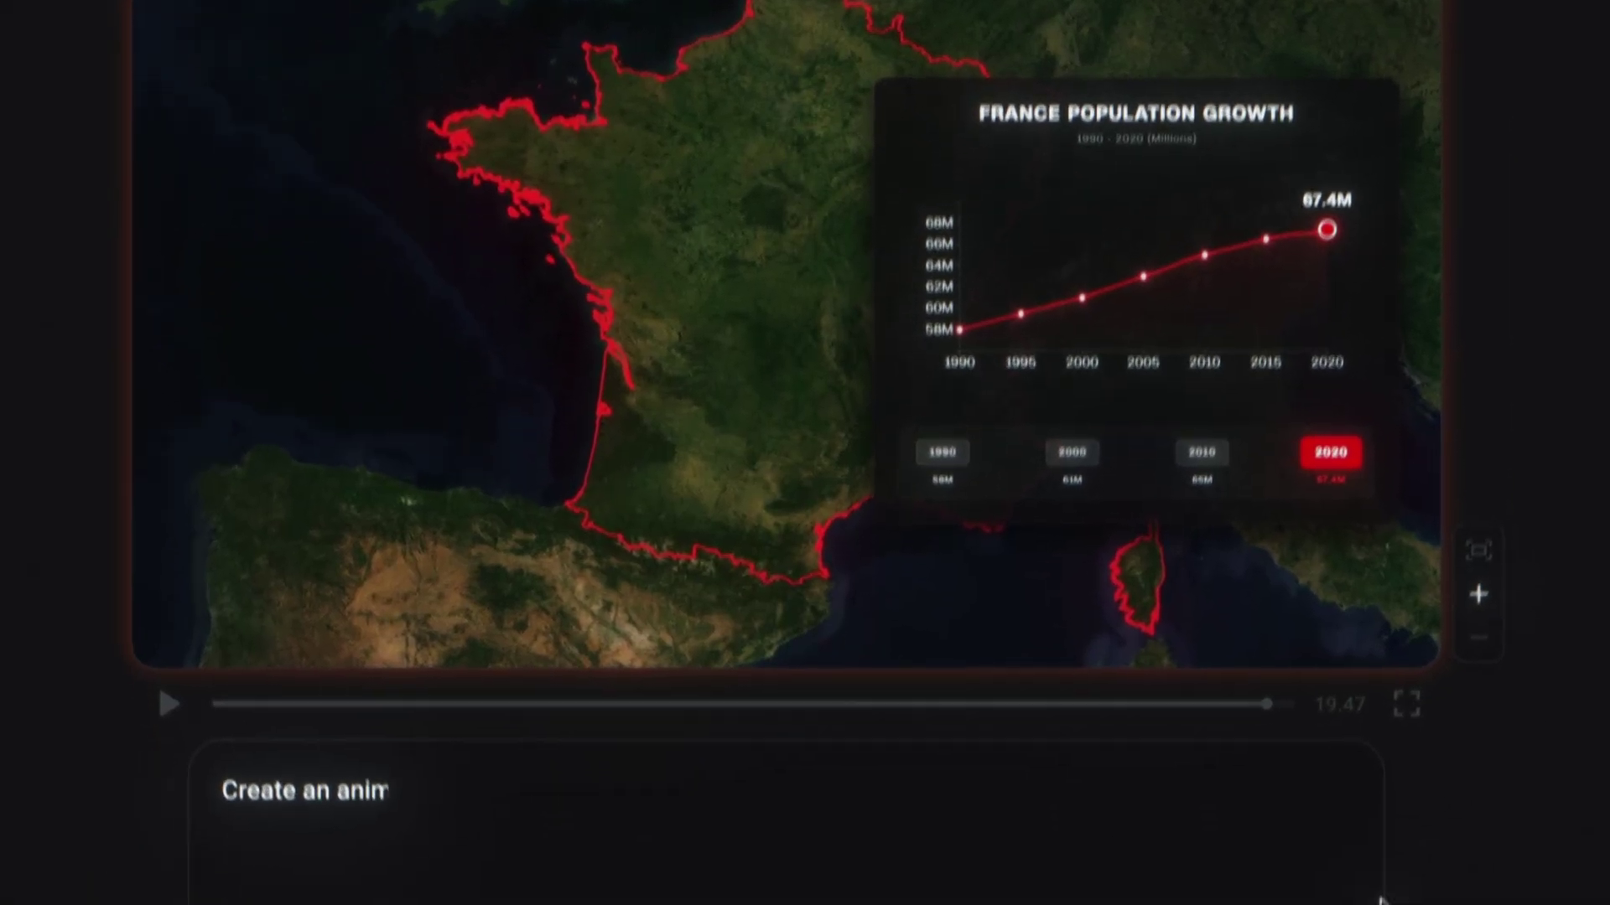
{"action": "type", "text": "ation zooming on the north caroline, south car"}
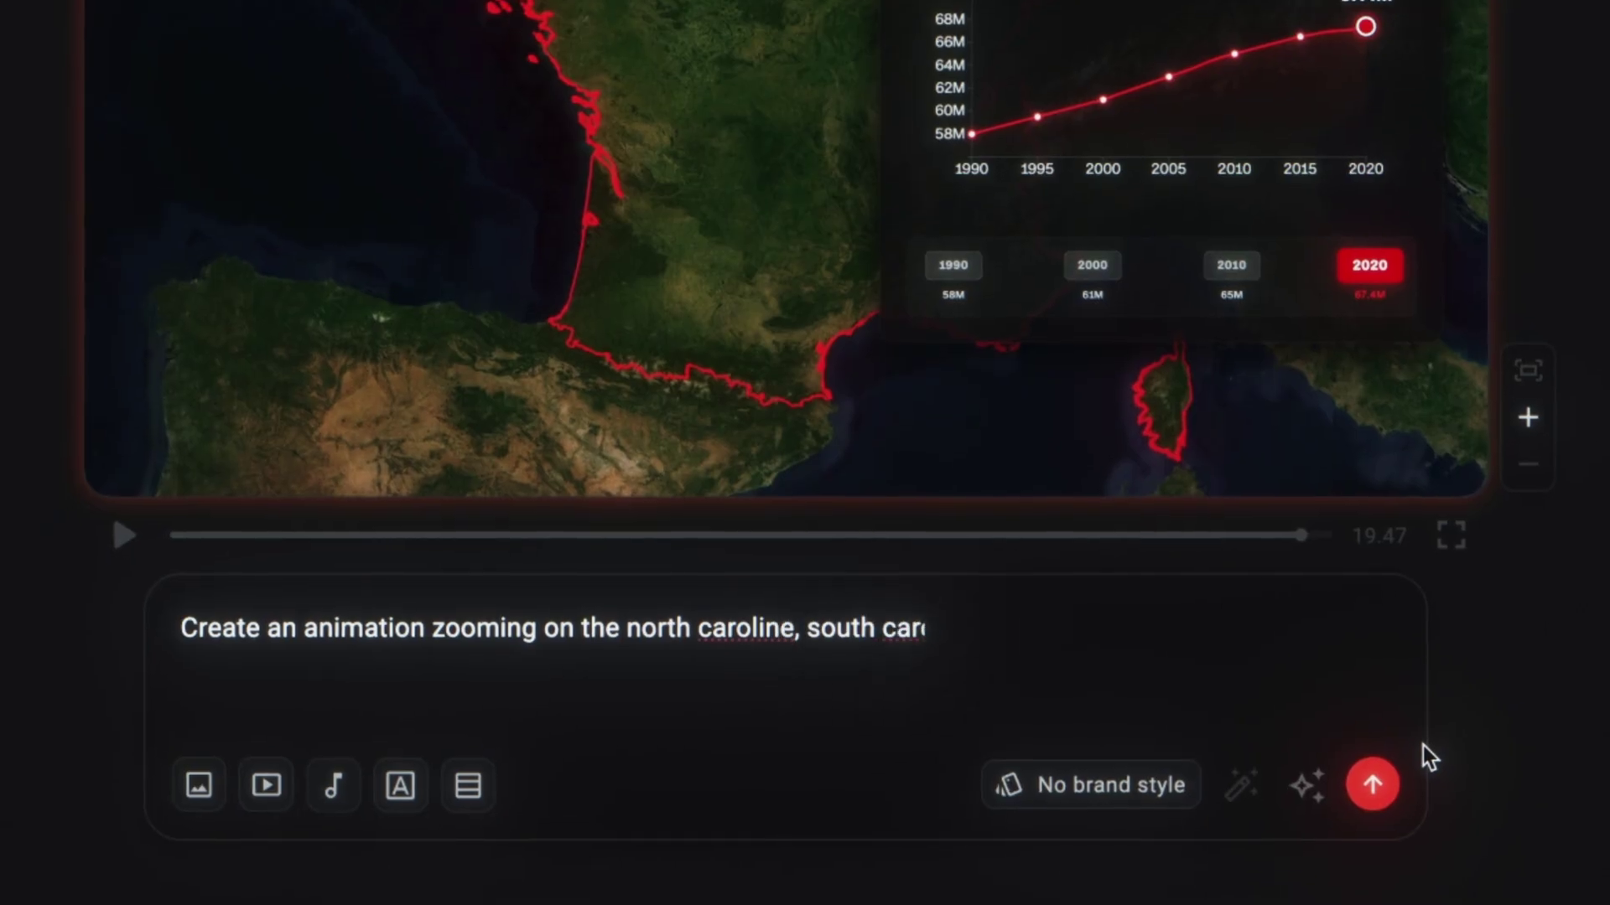
{"action": "type", "text": "olina and georgia in the United States"}
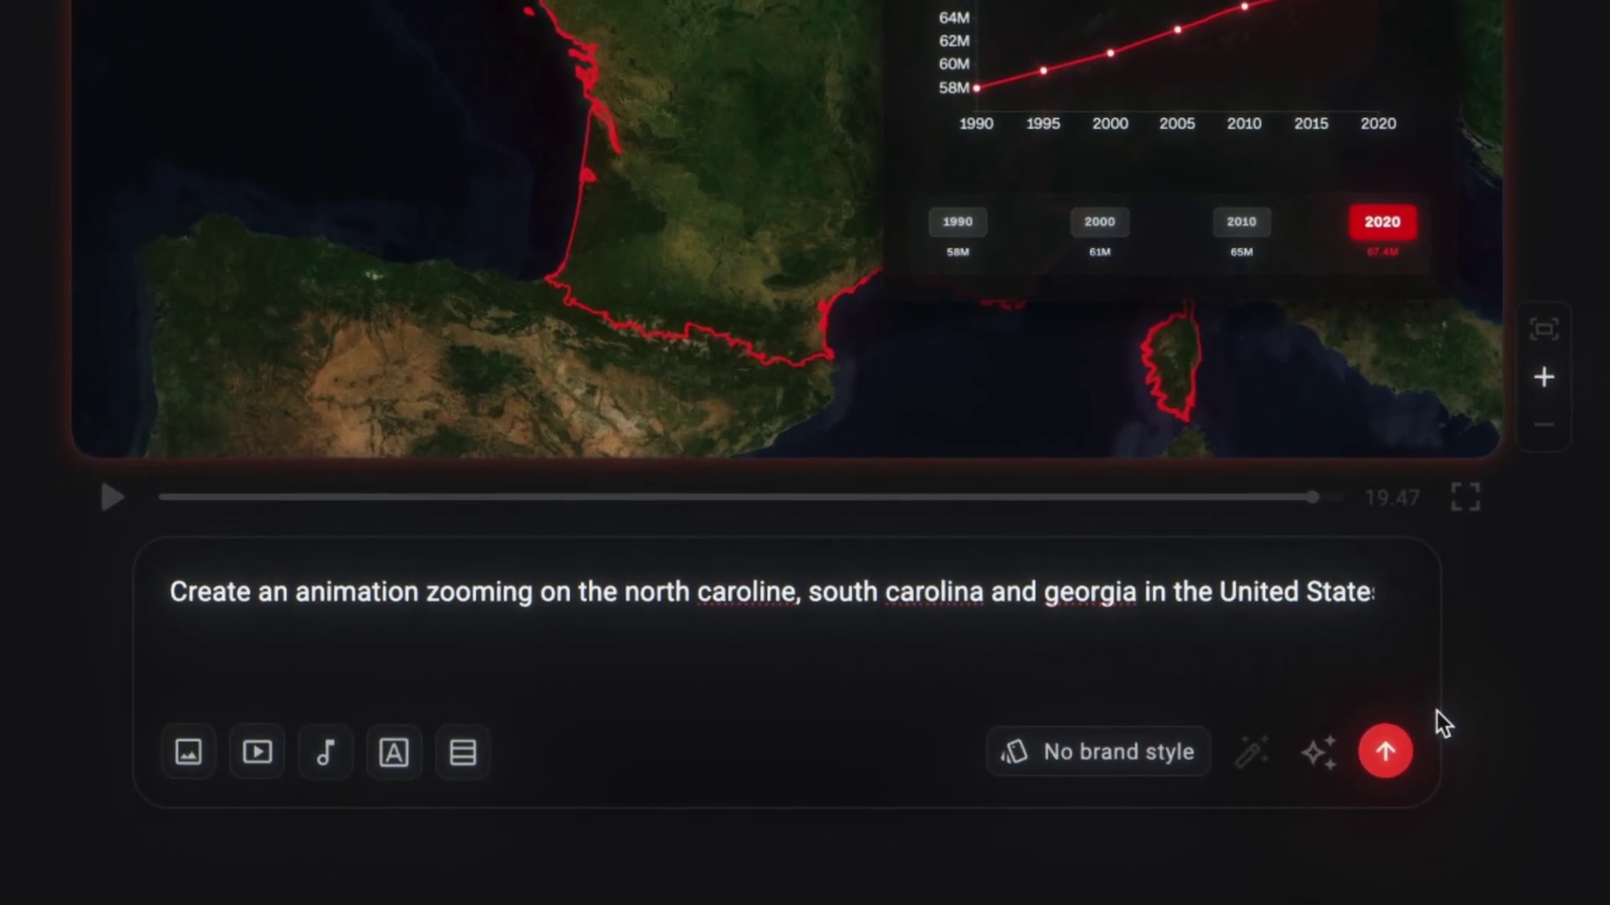
{"action": "type", "text": ". Highlight the border"}
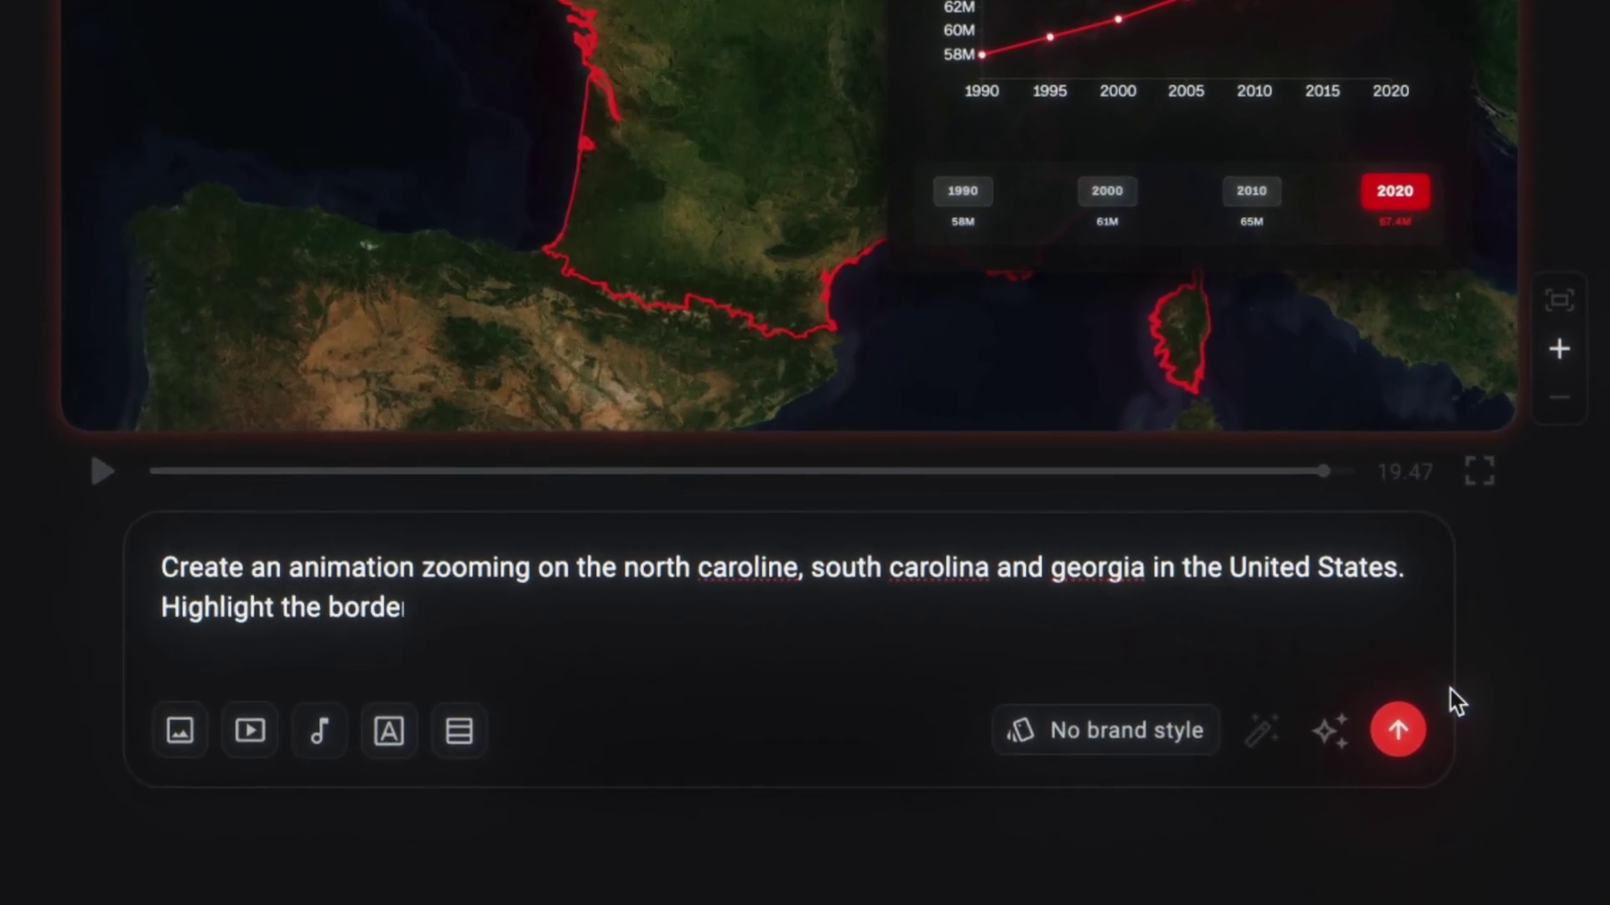
{"action": "type", "text": "s of each of the three states with a white neon h"}
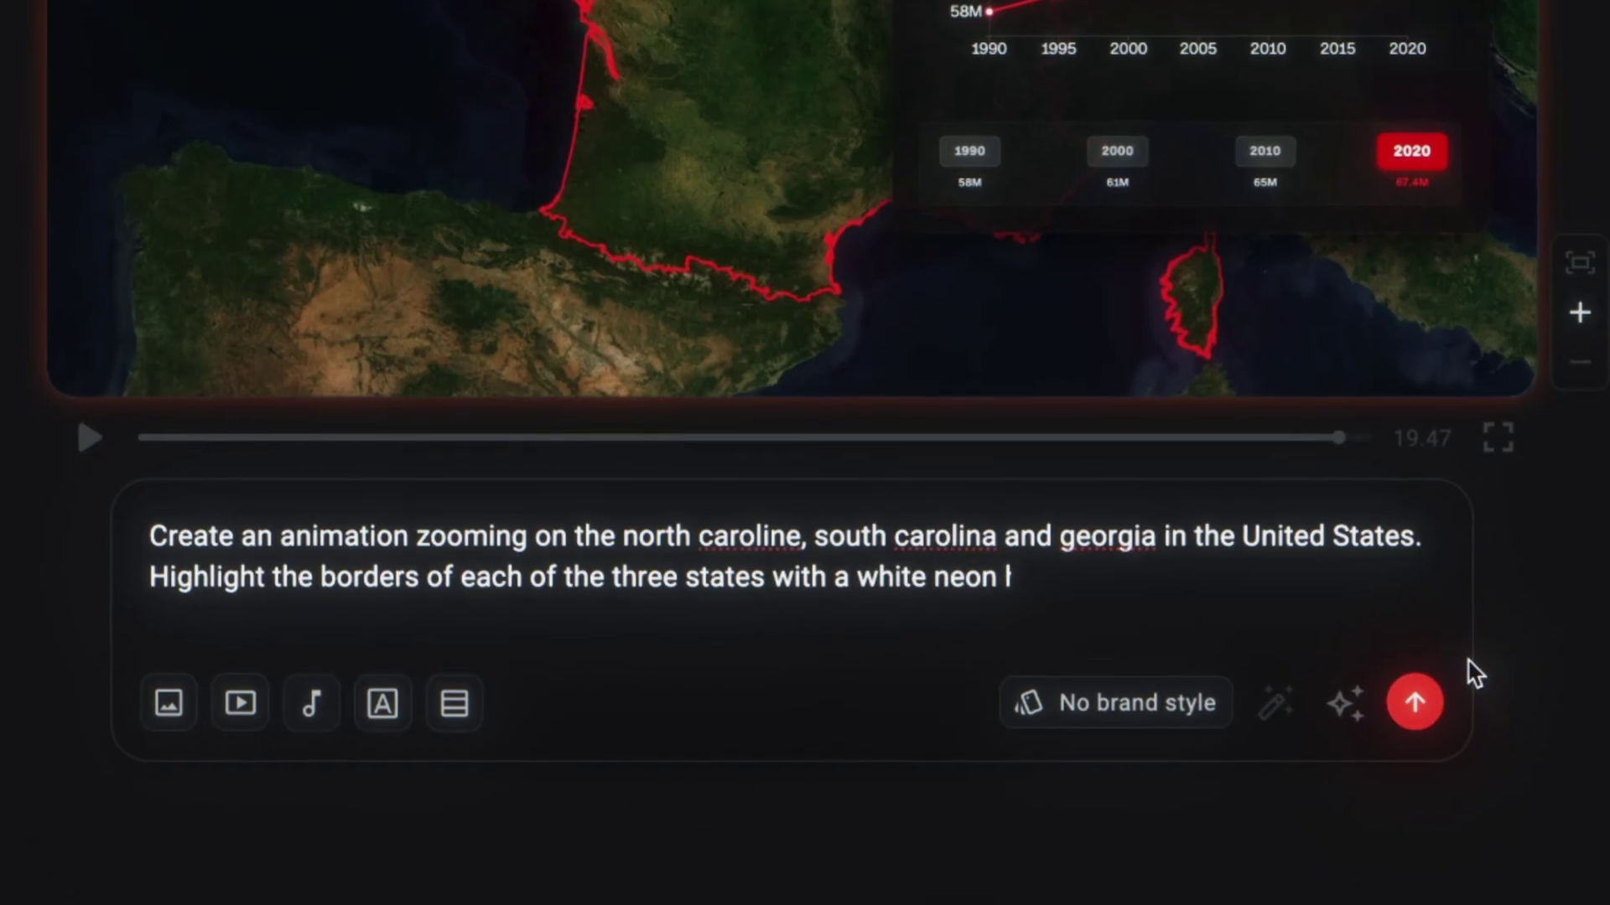
{"action": "type", "text": "ighlight. Add a infrographic to"}
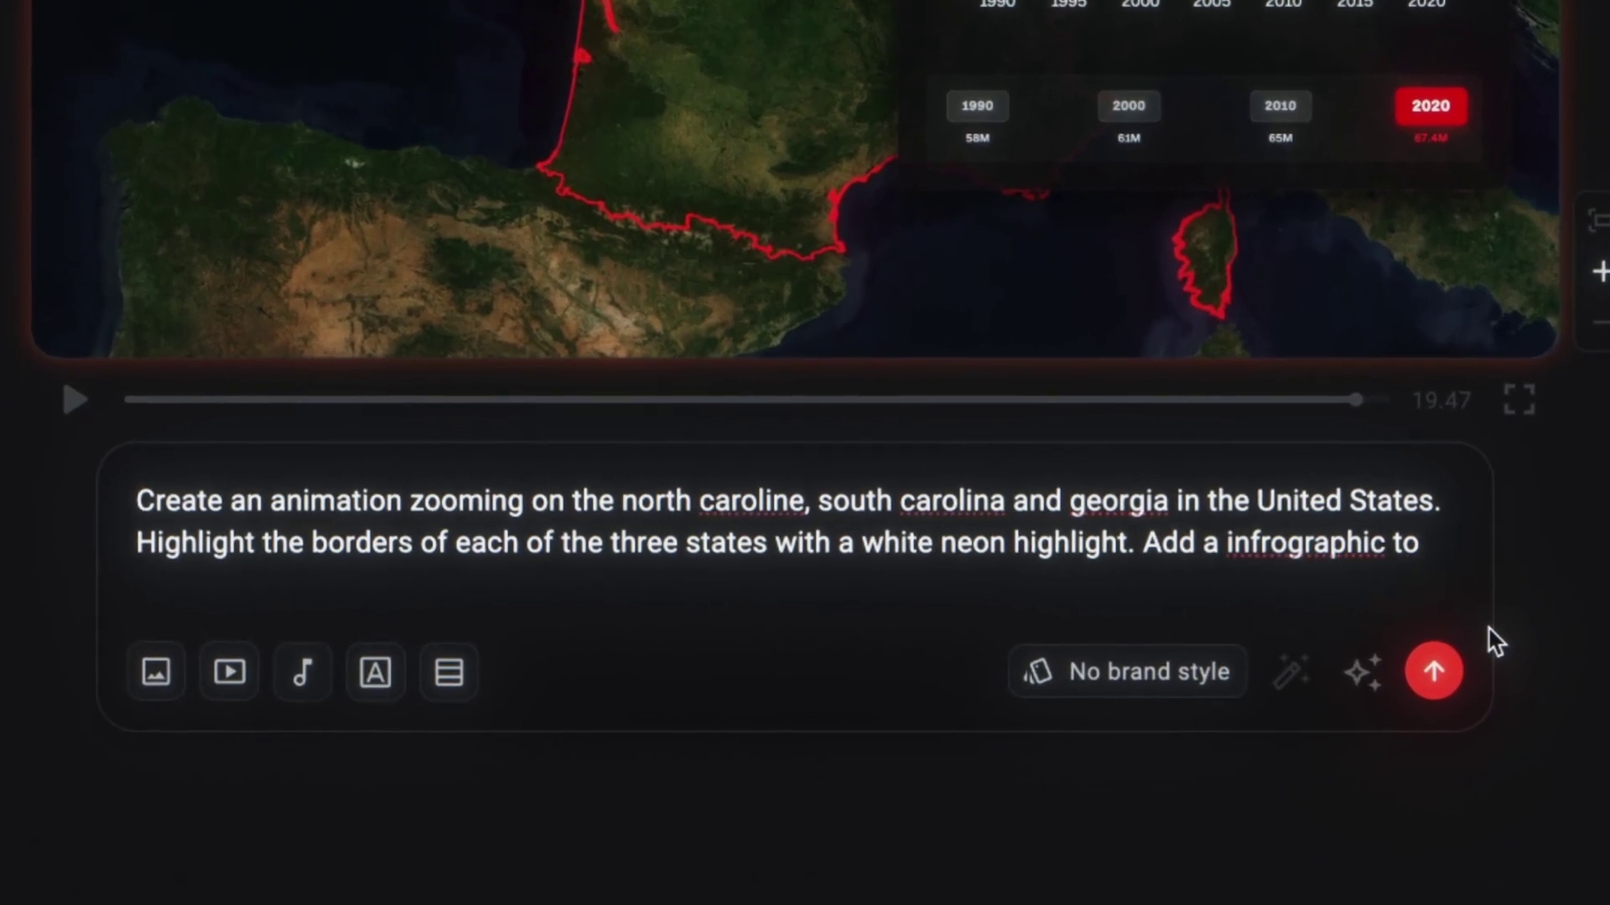
{"action": "type", "text": " the left side of the screen showi"}
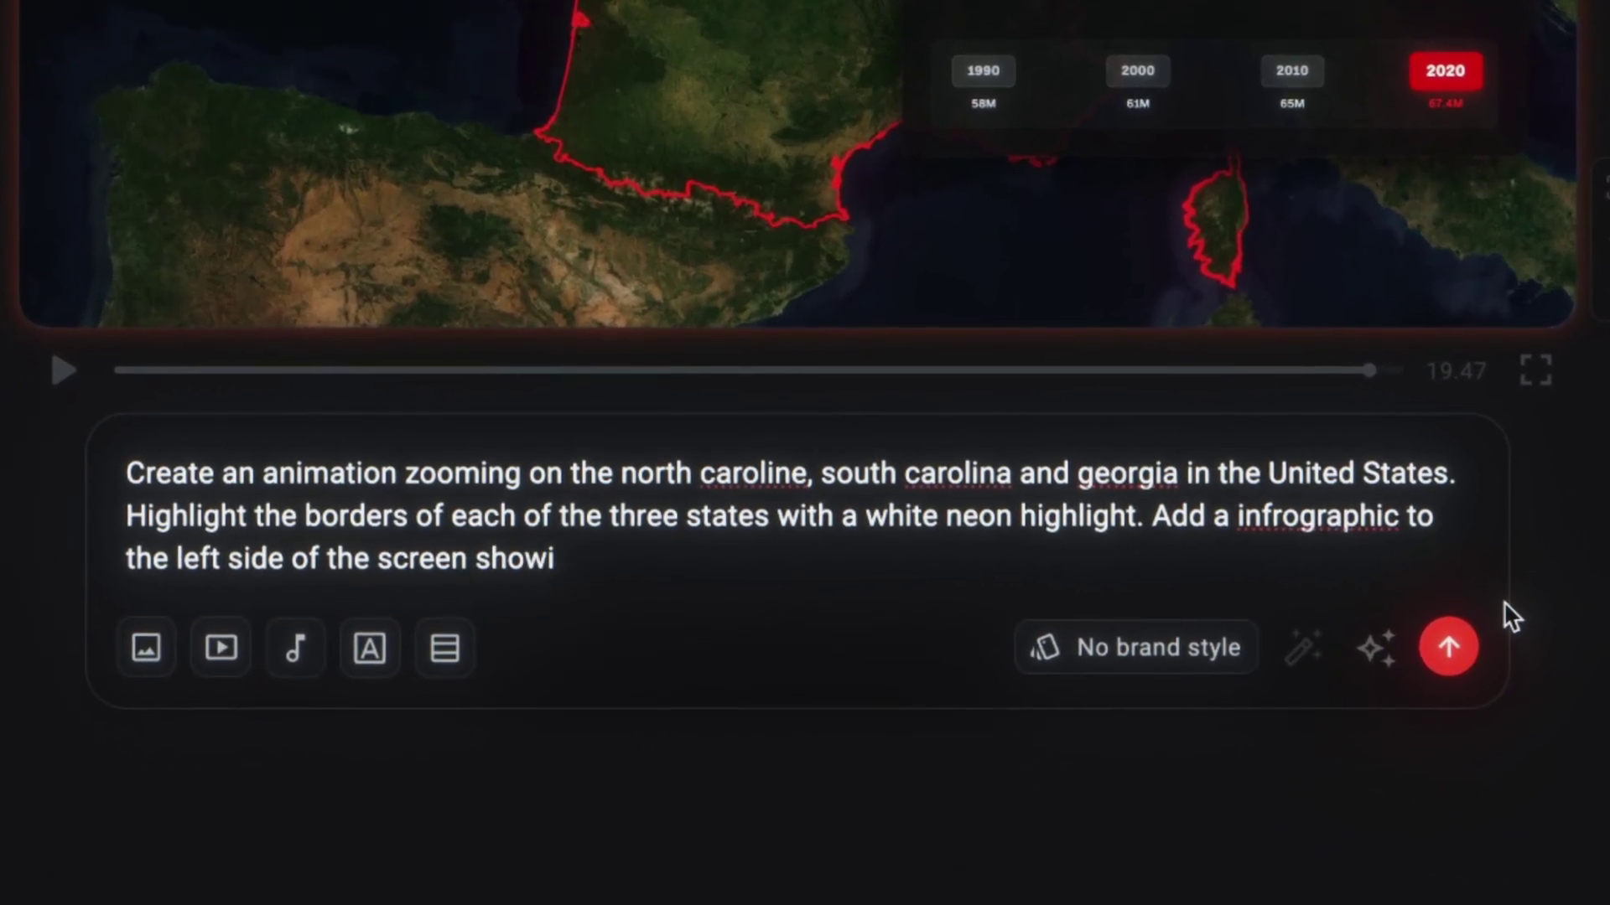
{"action": "type", "text": "ng the population in each of the three states."}
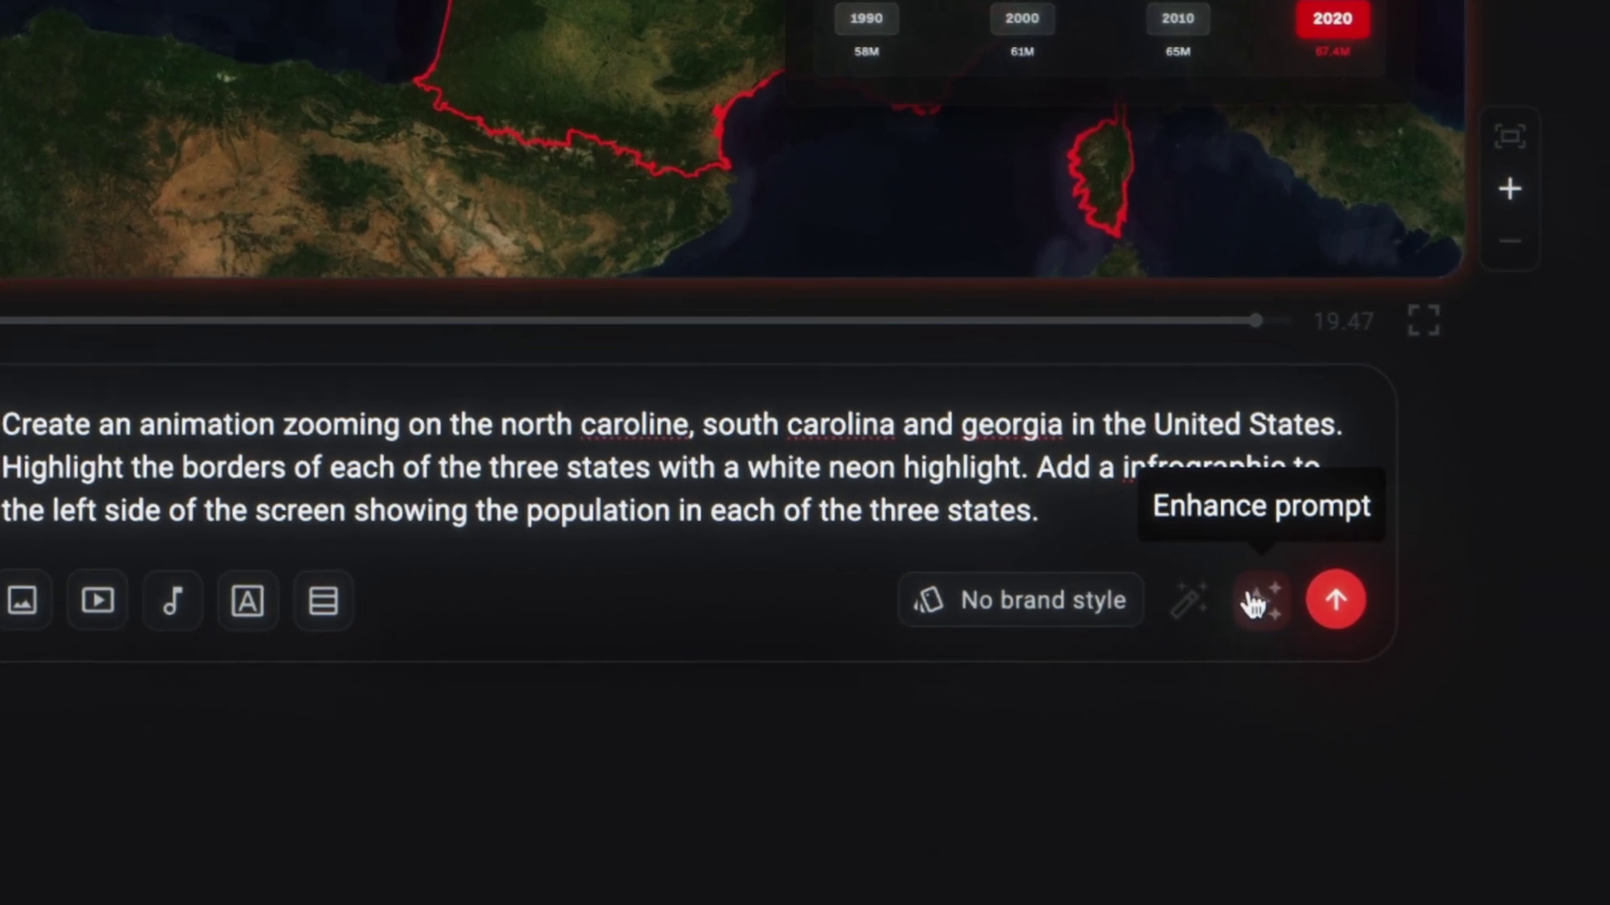
{"action": "left_click", "coordinate": [1253, 602]}
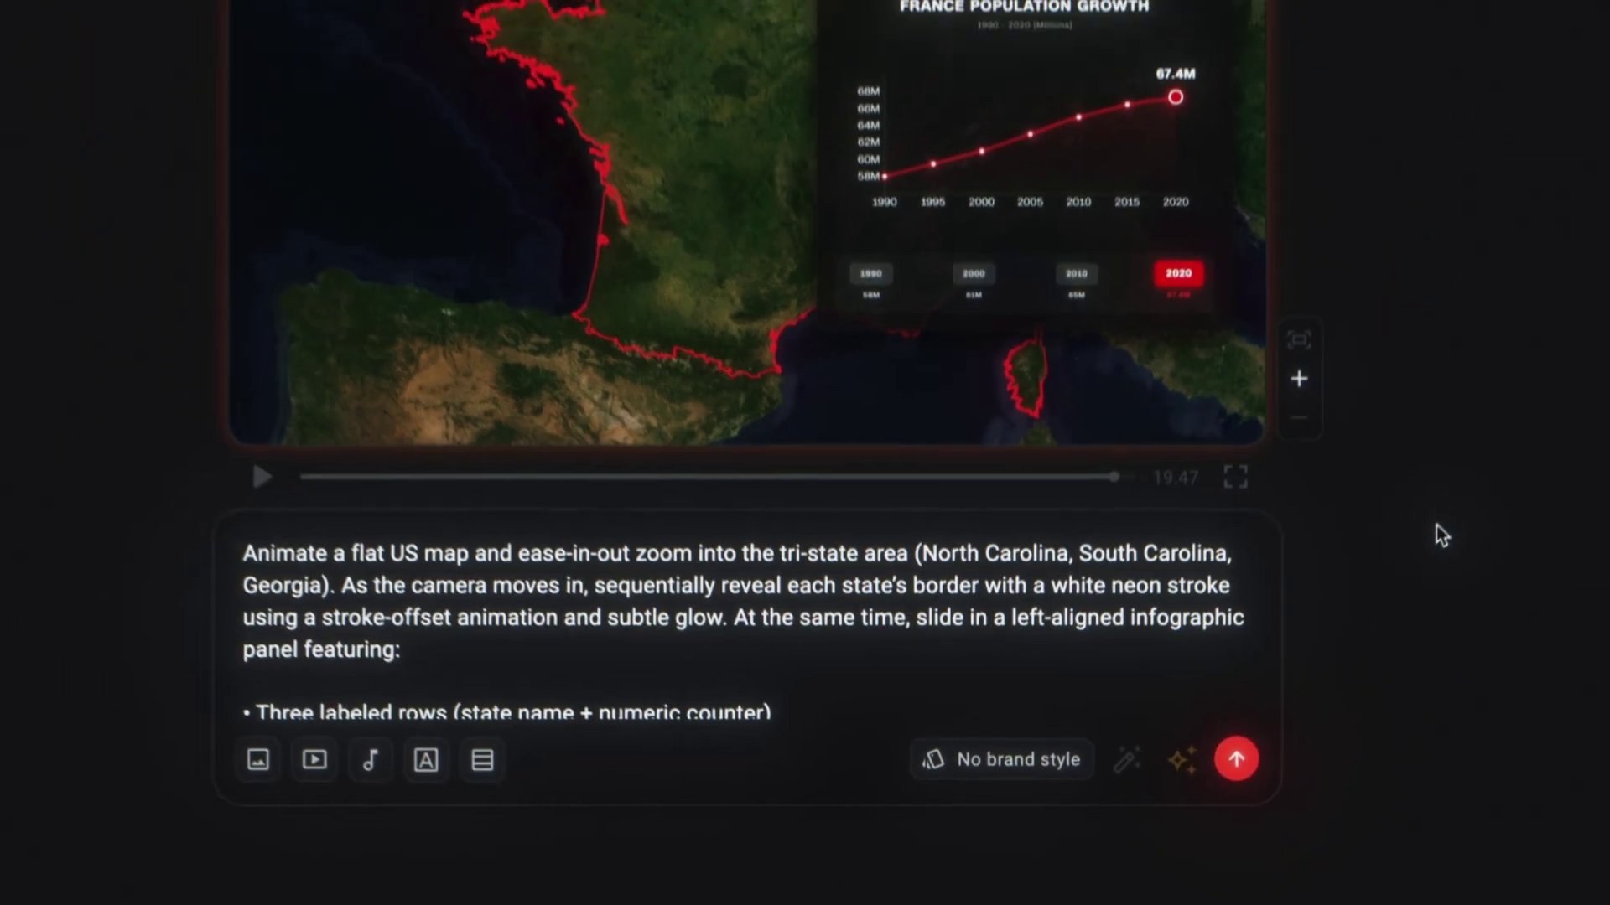
{"action": "scroll", "coordinate": [765, 686], "scroll_direction": "down", "scroll_amount": 5}
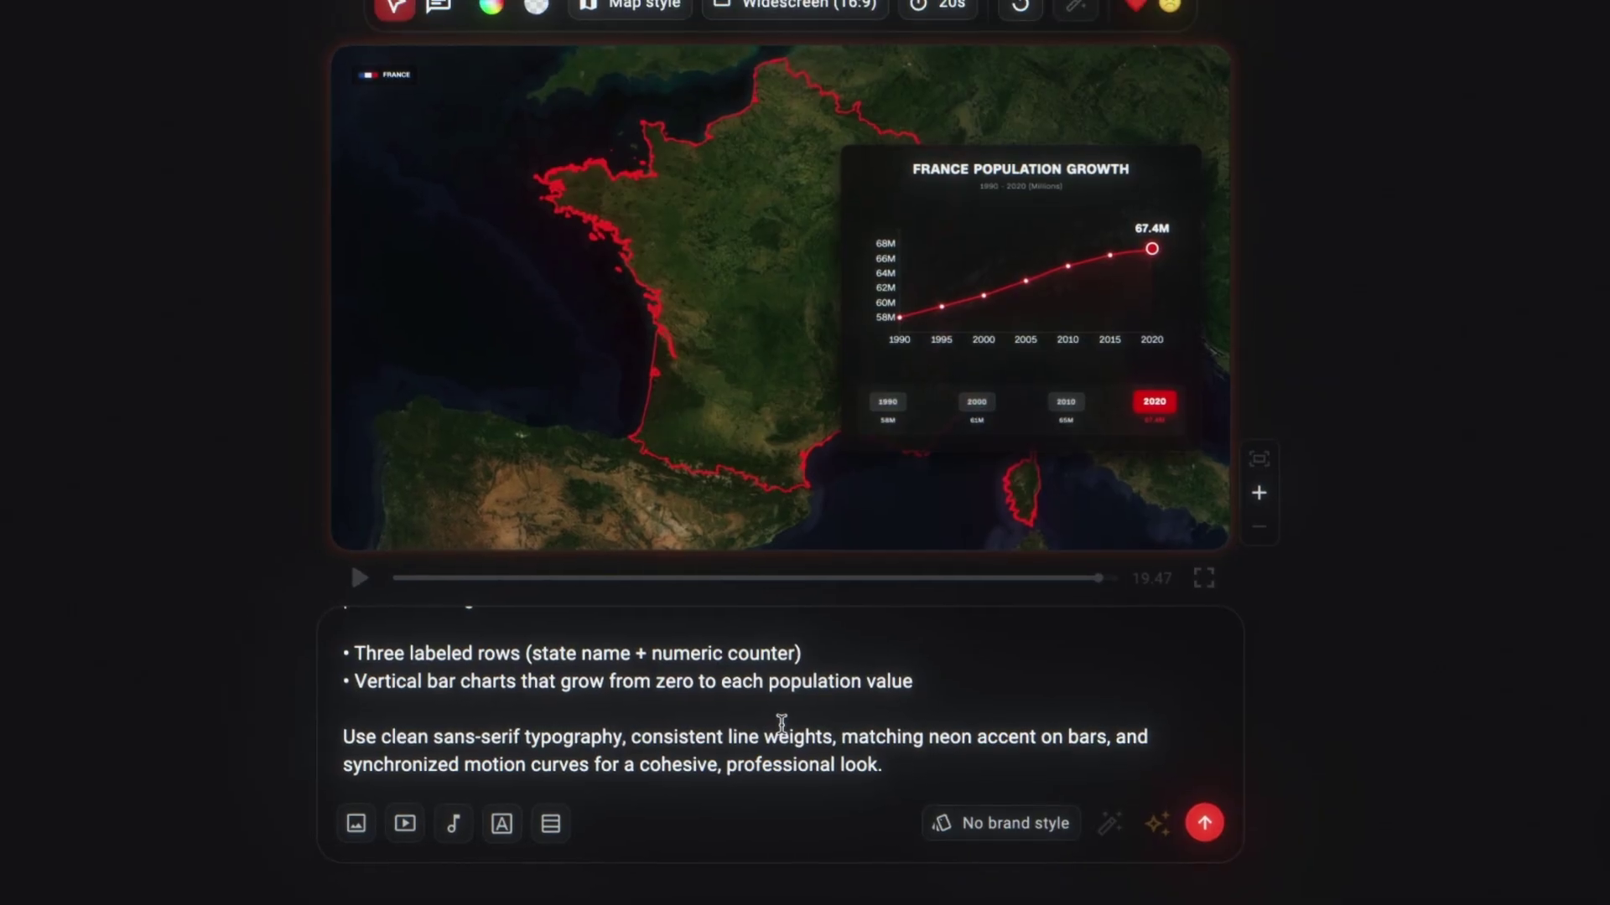
Submit the tri-state prompt, copy the YouTube video's share link, and start a fresh prompt.
{"action": "left_click", "coordinate": [1204, 824]}
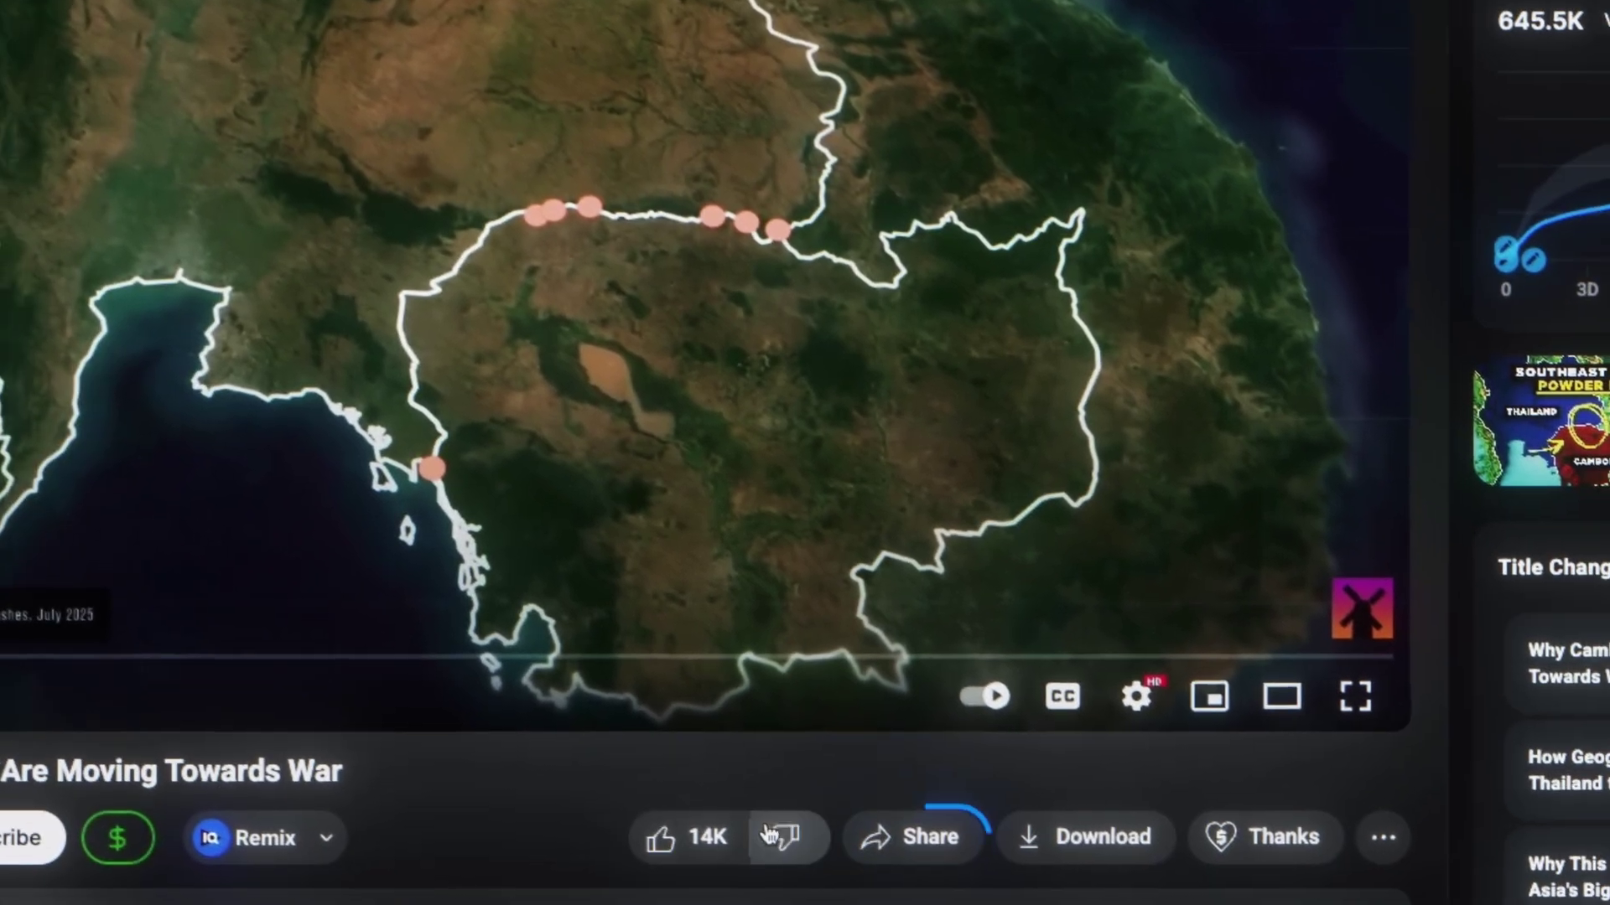
{"action": "left_click", "coordinate": [914, 837]}
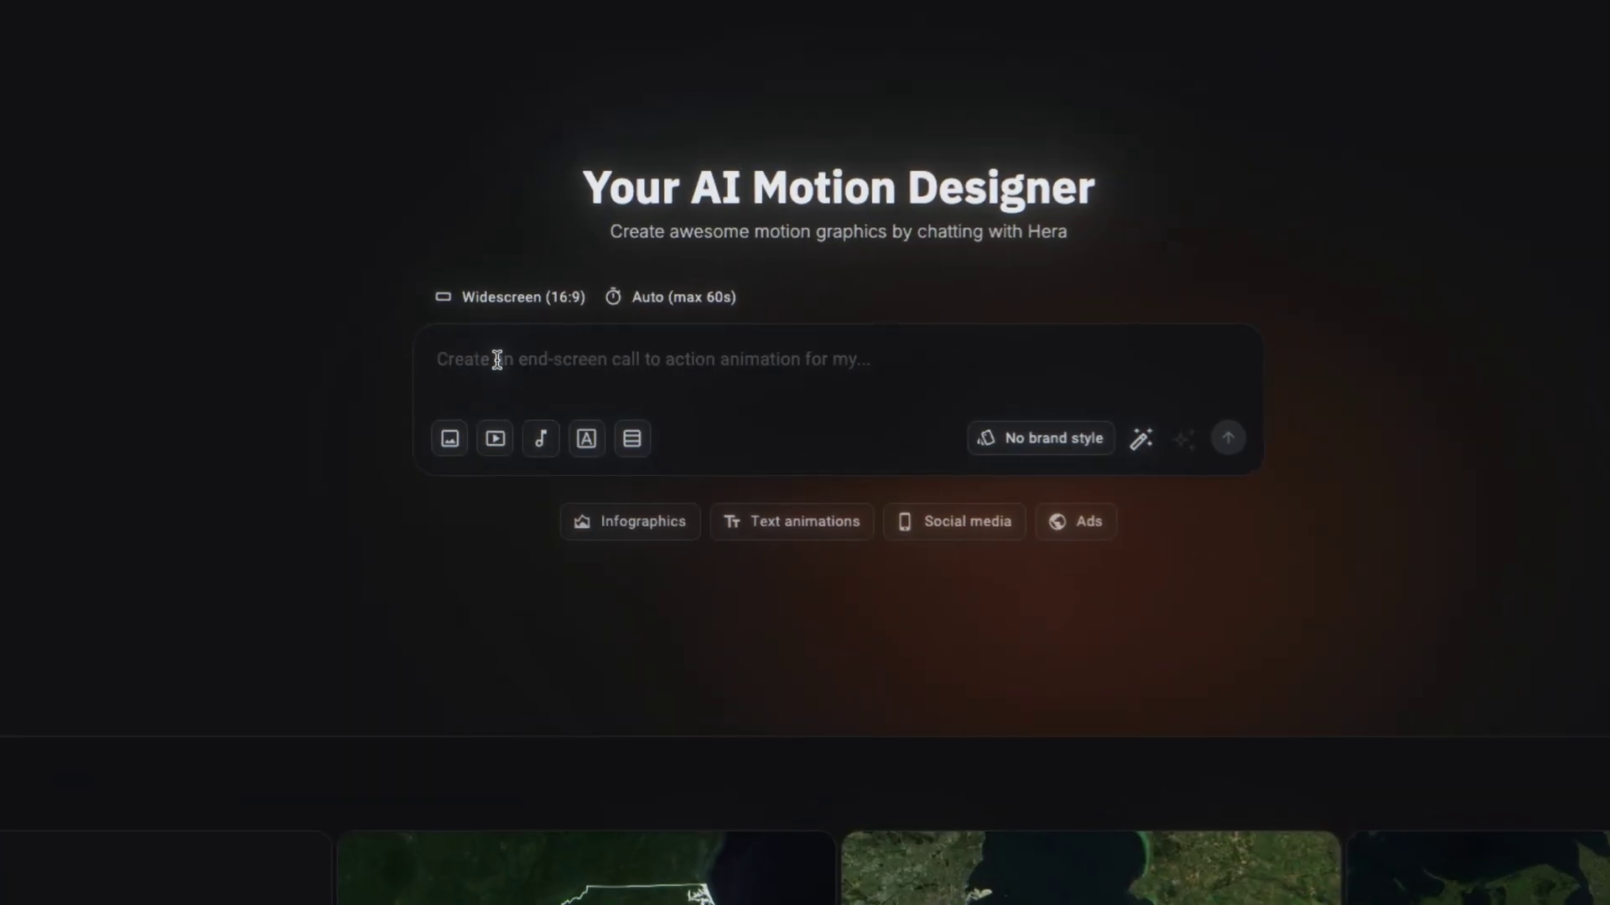
{"action": "left_click", "coordinate": [496, 363]}
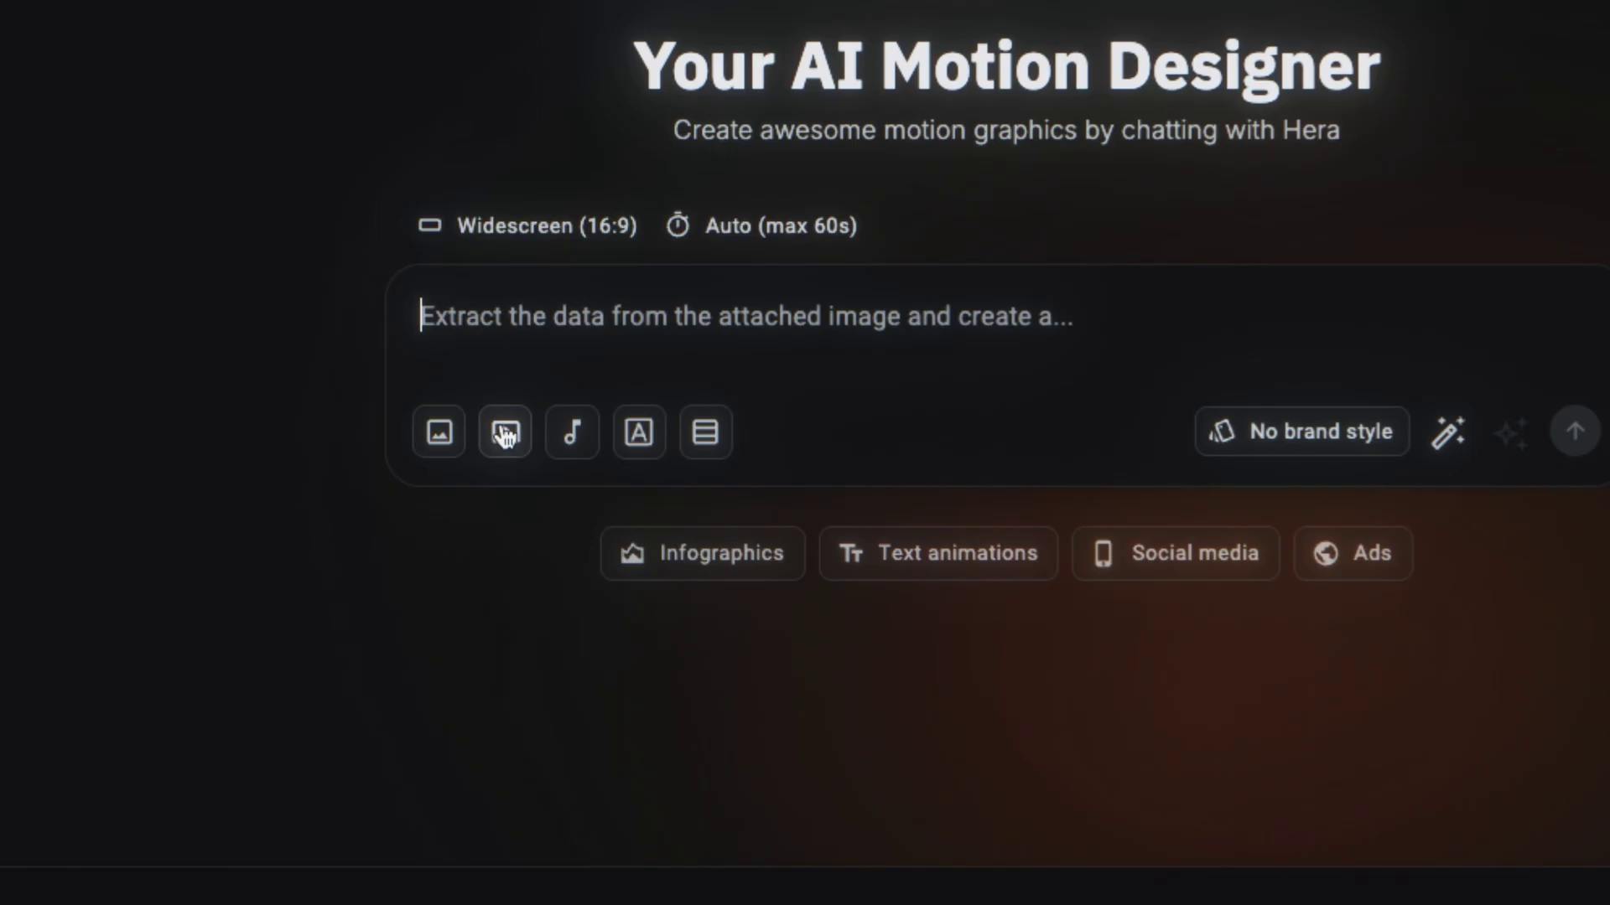
Attach the pasted YouTube video, clipped from 00:05 to 00:15, as a guide video.
{"action": "left_click", "coordinate": [505, 432]}
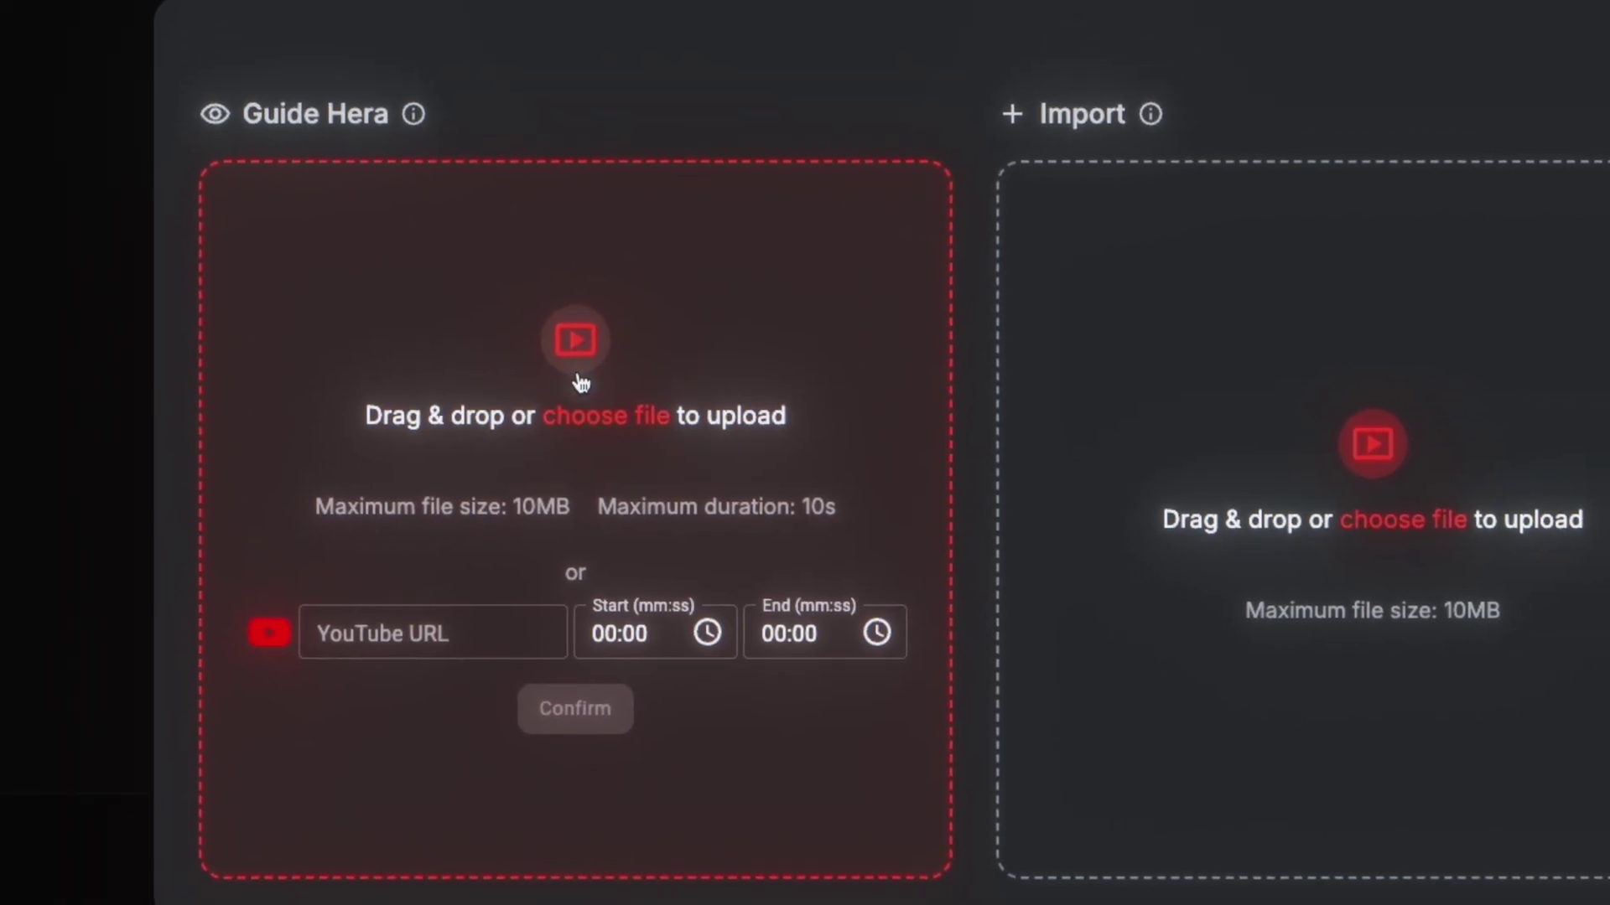
{"action": "left_click", "coordinate": [448, 621]}
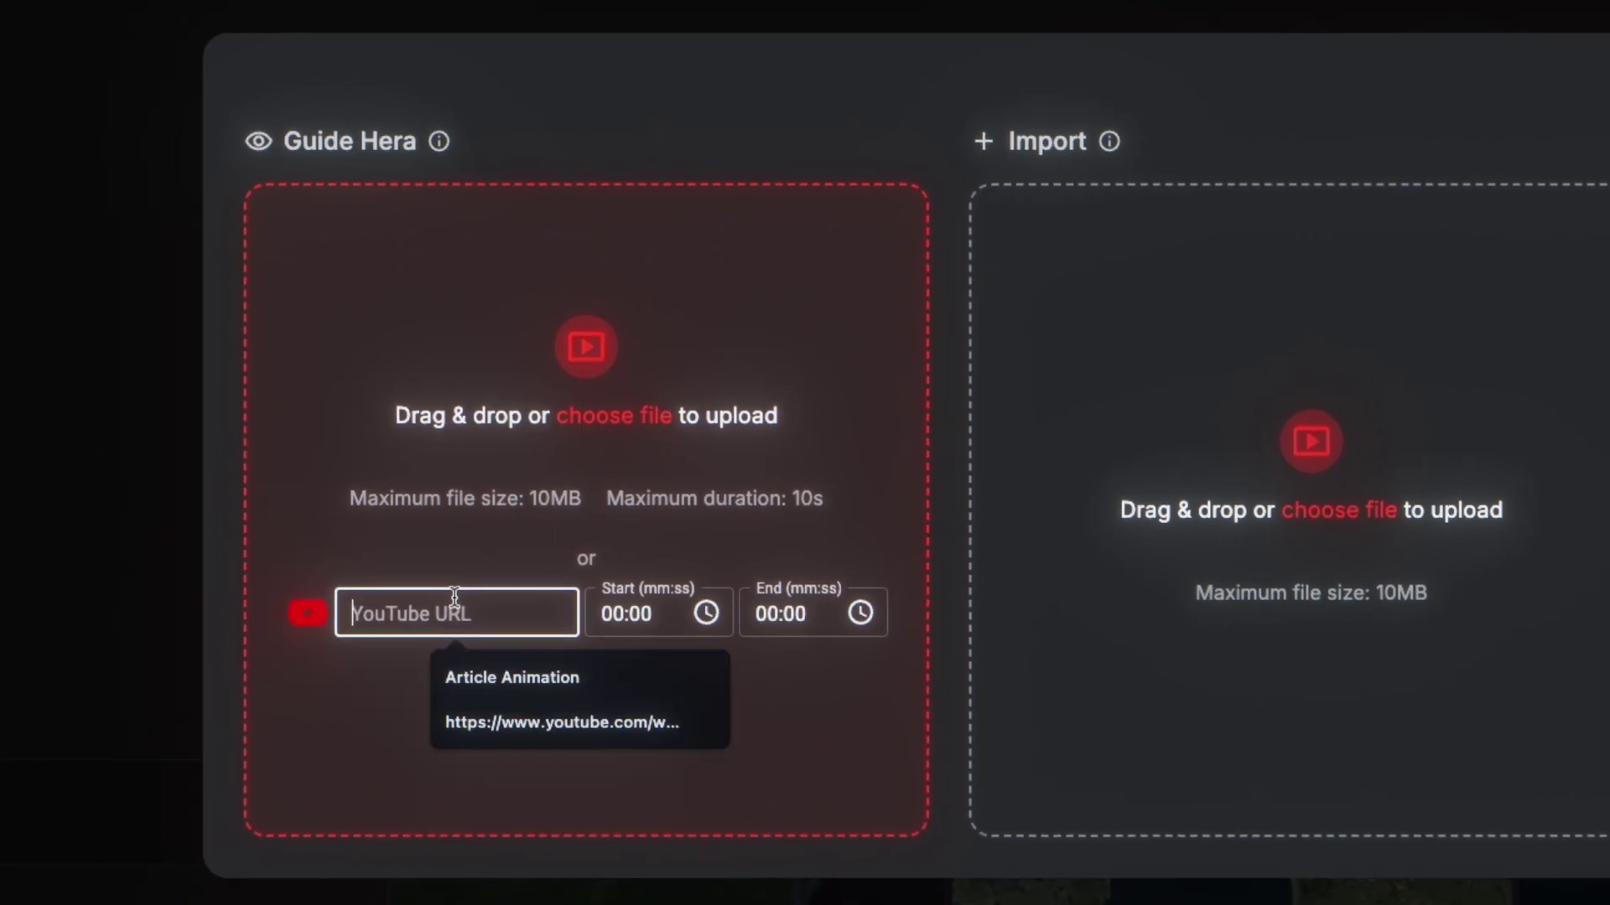
{"action": "key", "text": "ctrl+v"}
{"action": "left_click", "coordinate": [658, 600]}
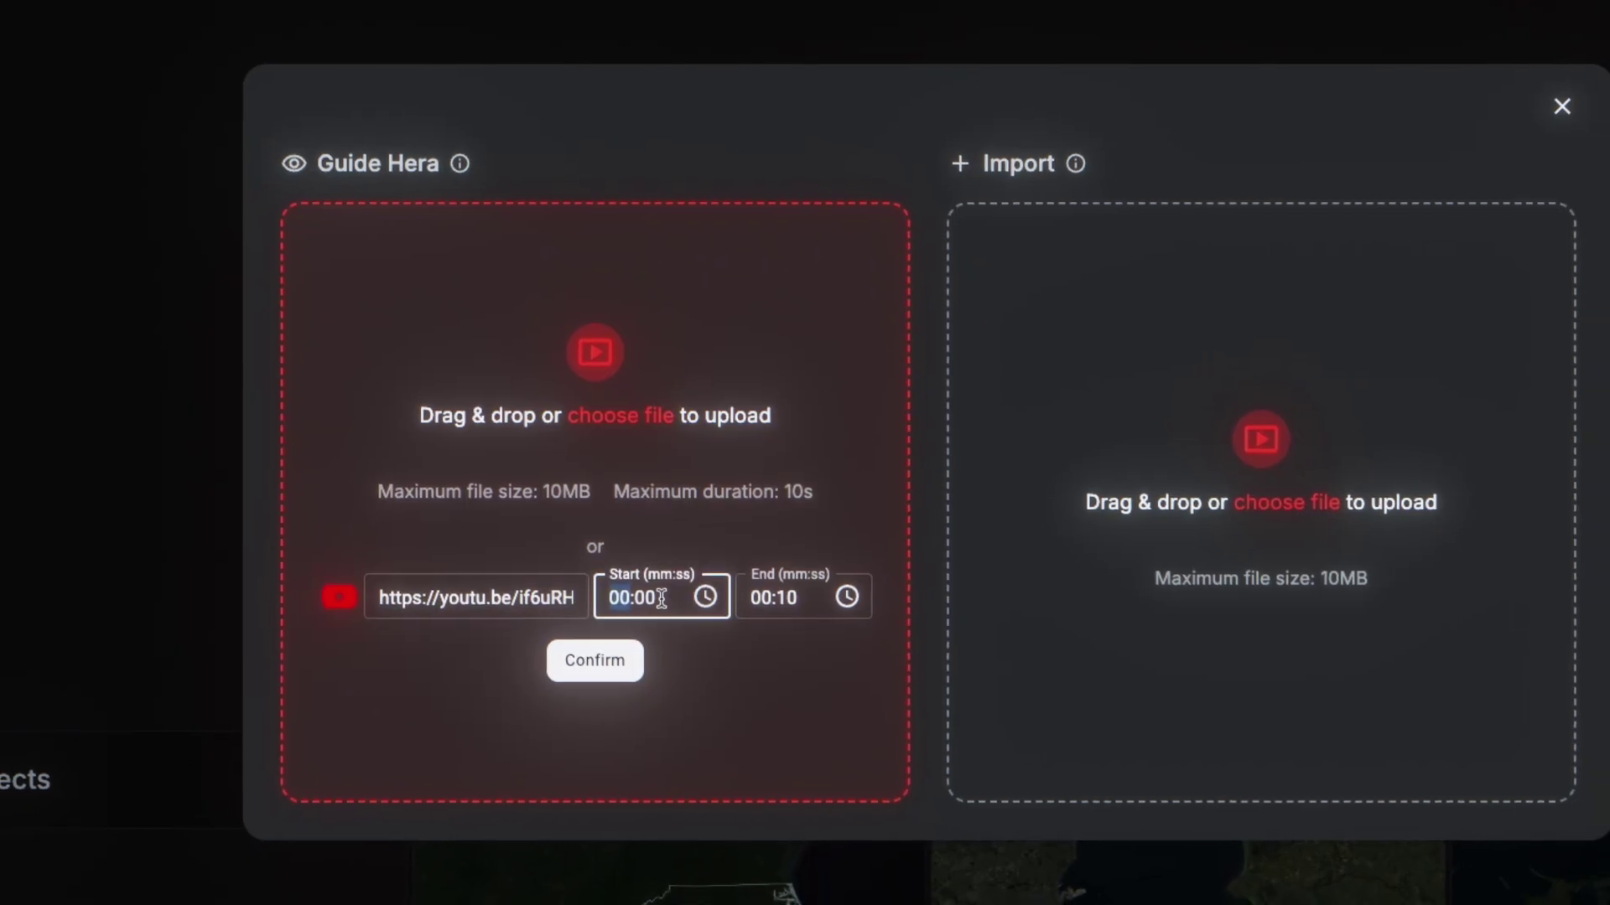
{"action": "type", "text": "5"}
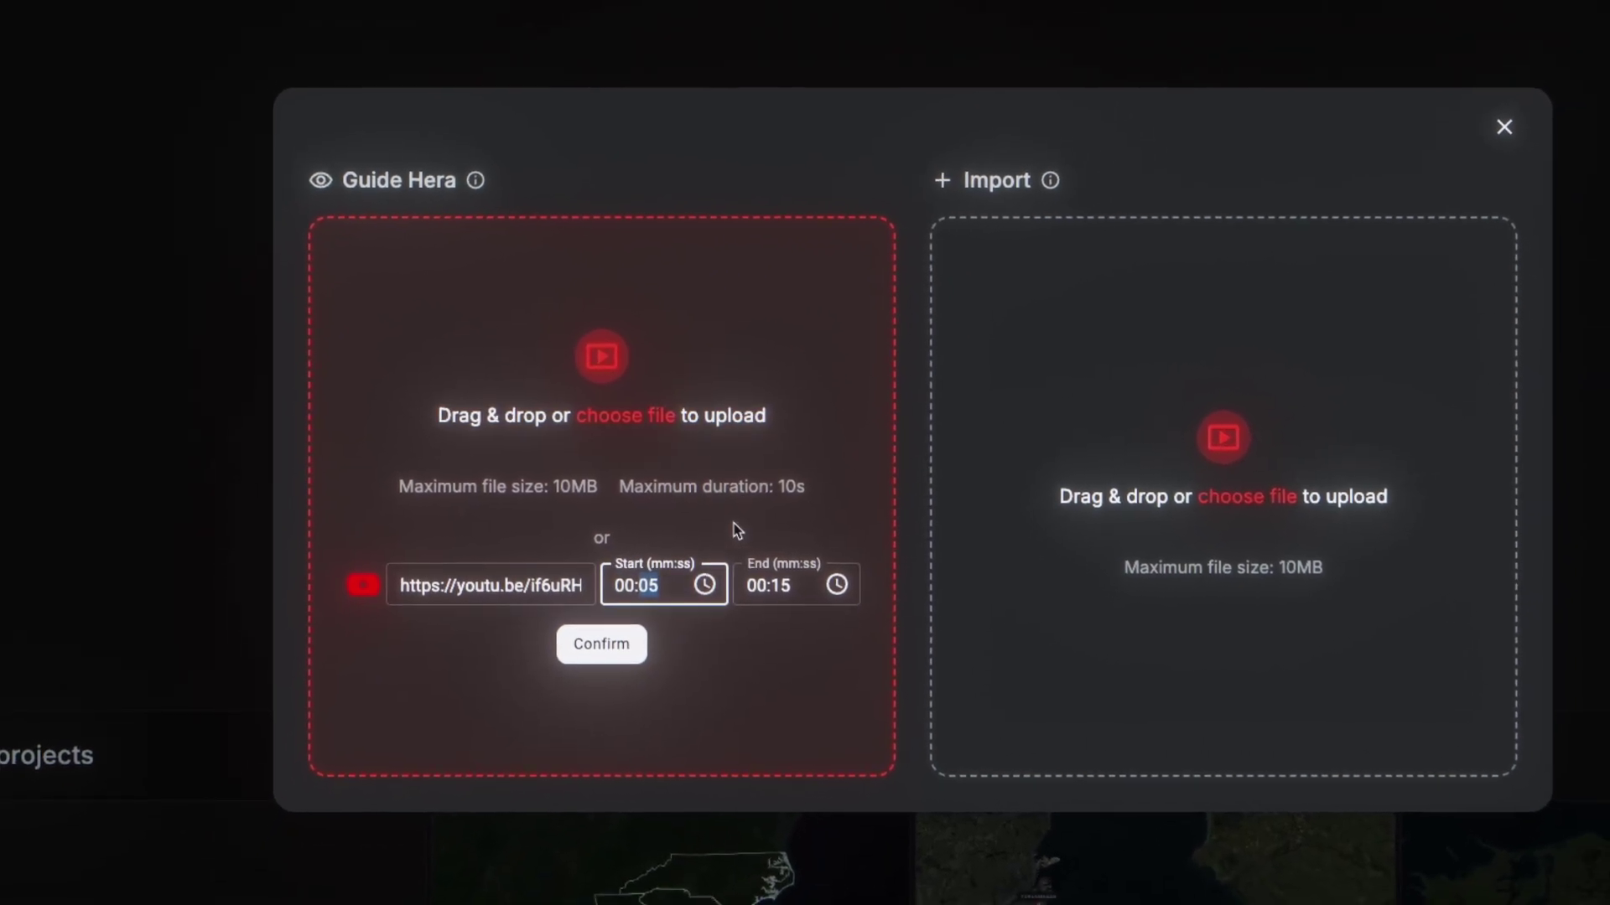
{"action": "key", "text": "Tab"}
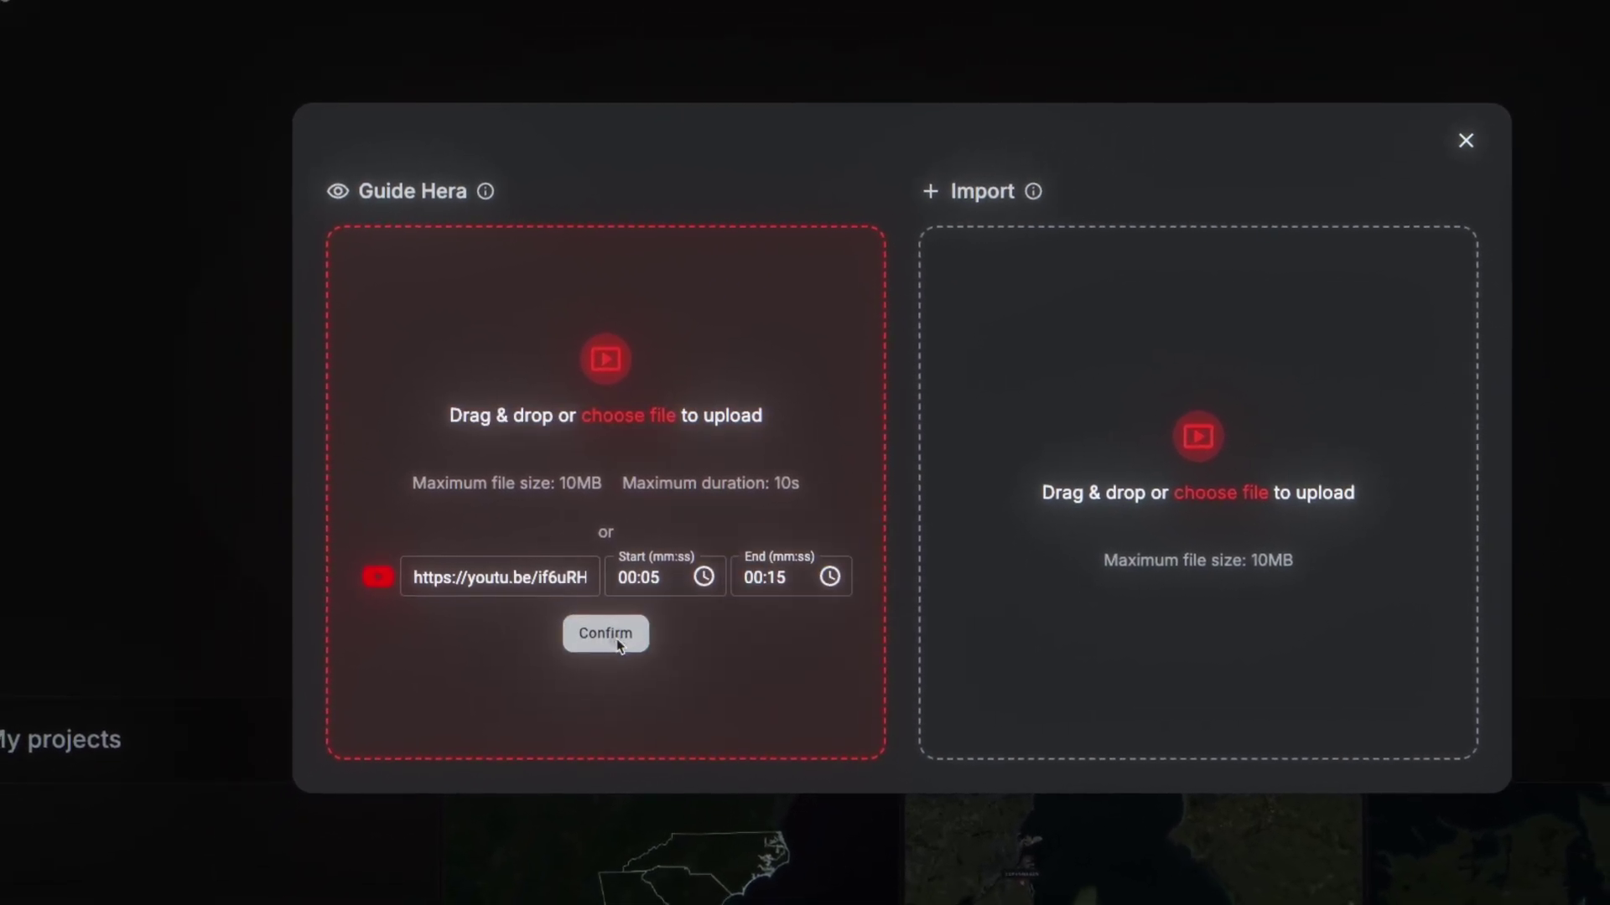
{"action": "left_click", "coordinate": [618, 644]}
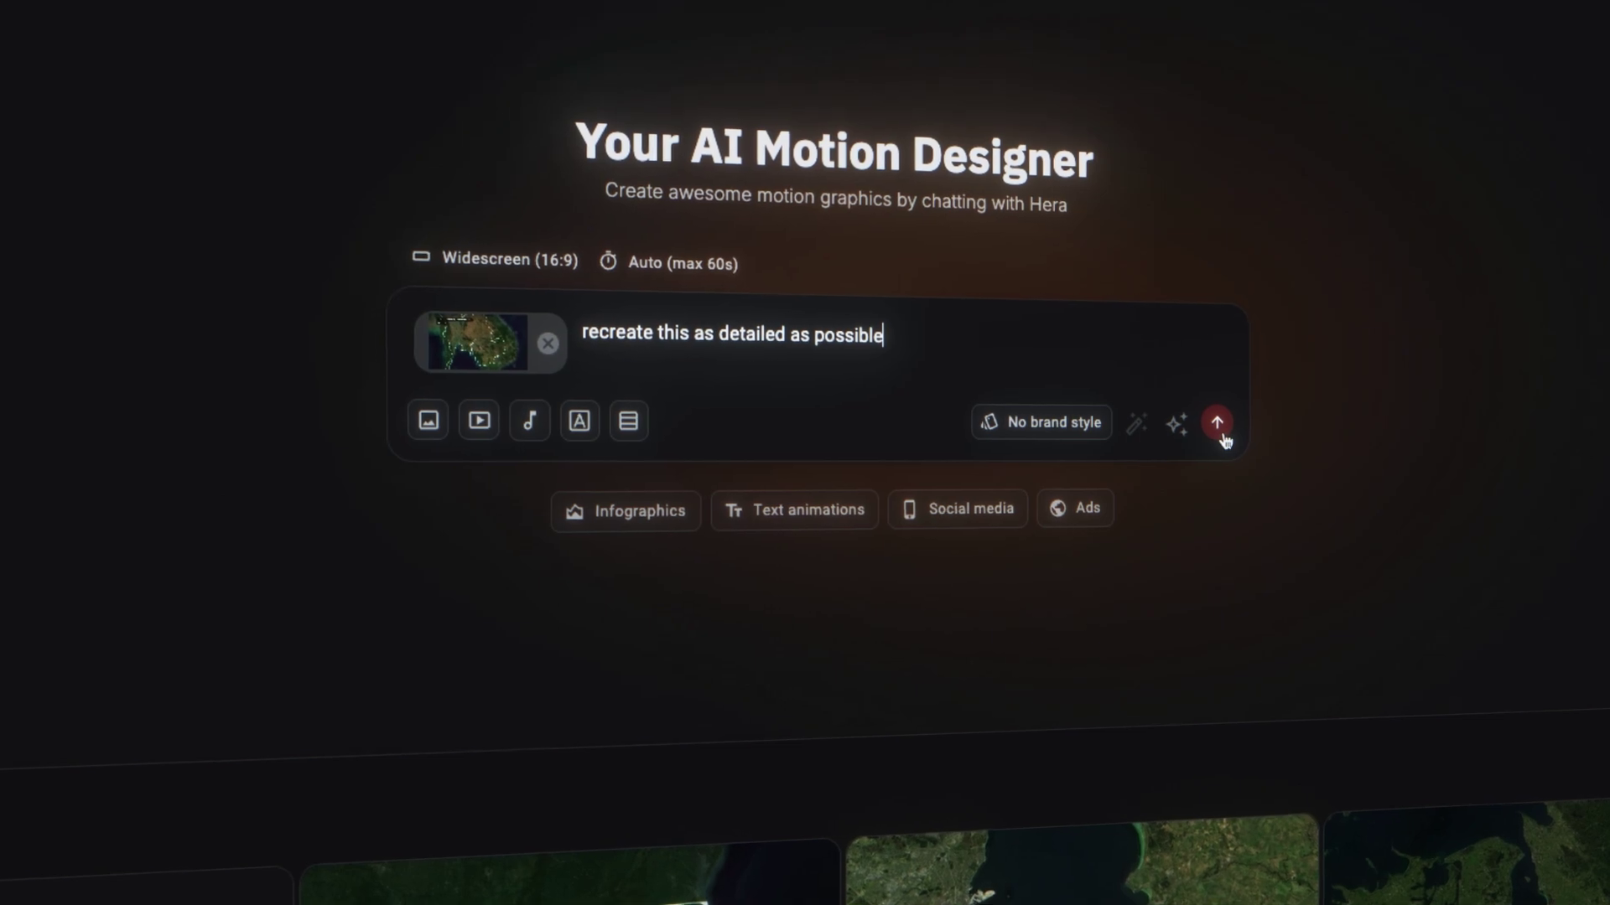
Submit the 'recreate this as detailed as possible' request with the attached YouTube clip.
{"action": "left_click", "coordinate": [1226, 423]}
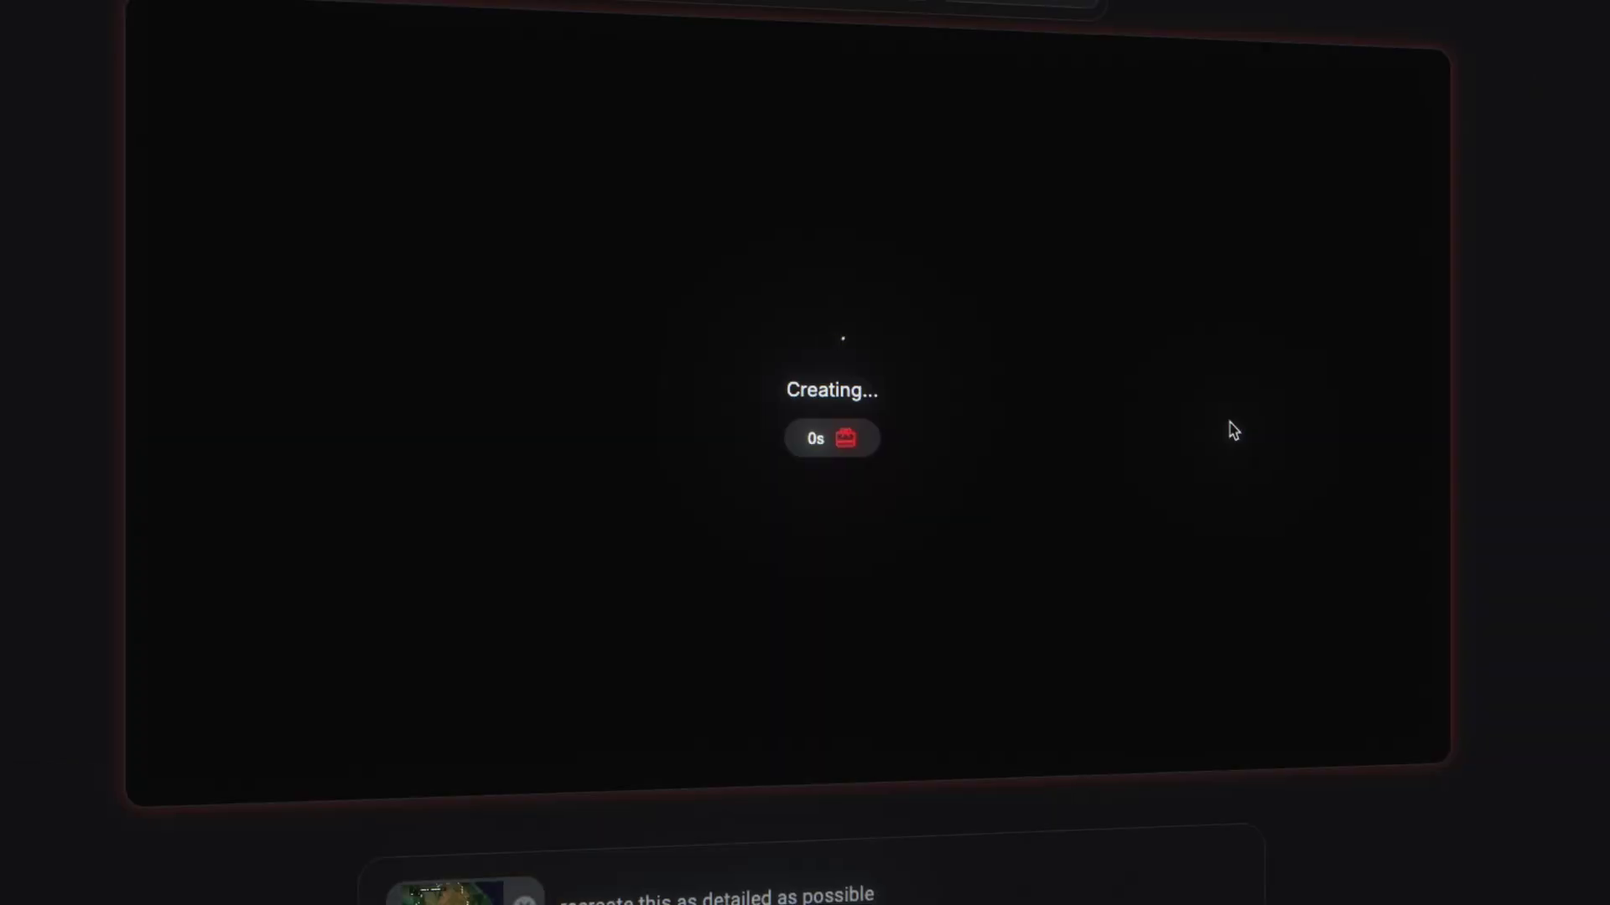